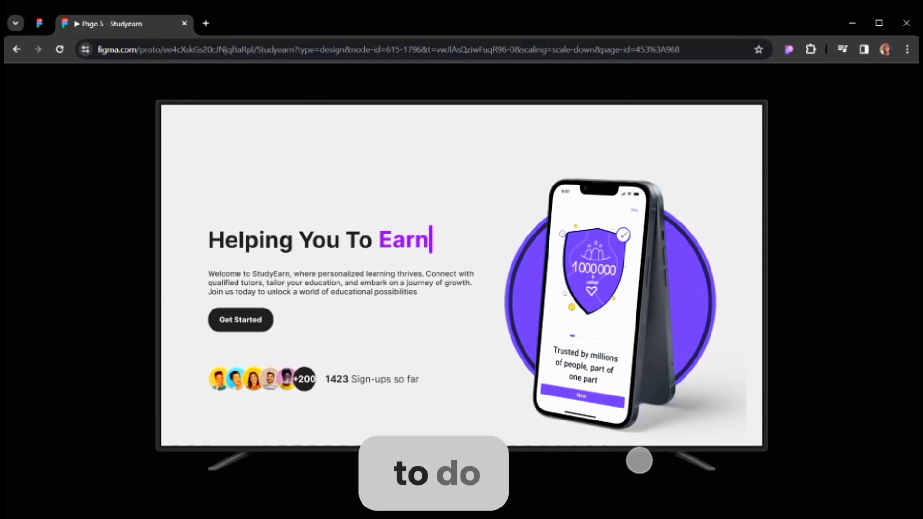
Open the design file tab and draw a narrow frame about 8 × 32 px on the canvas.
{"action": "left_click", "coordinate": [40, 23]}
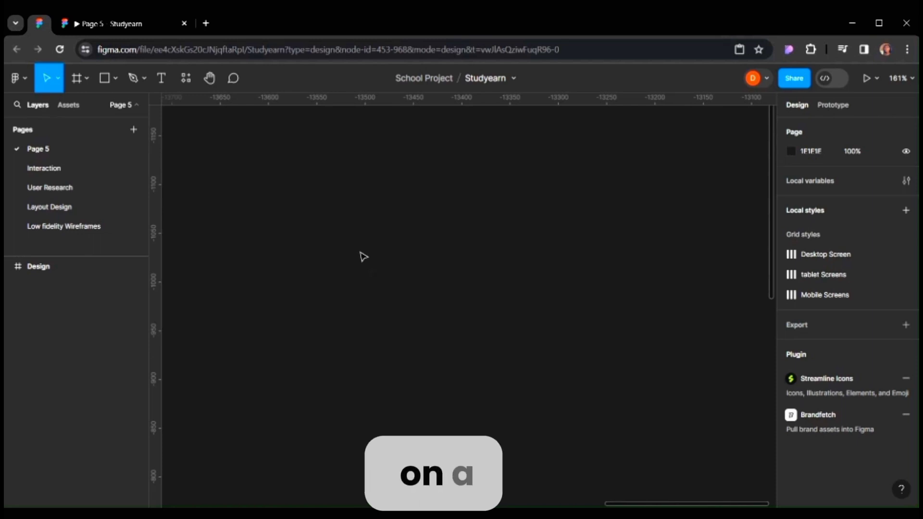
{"action": "key", "text": "f"}
{"action": "left_click_drag", "start_coordinate": [319, 181], "coordinate": [371, 218]}
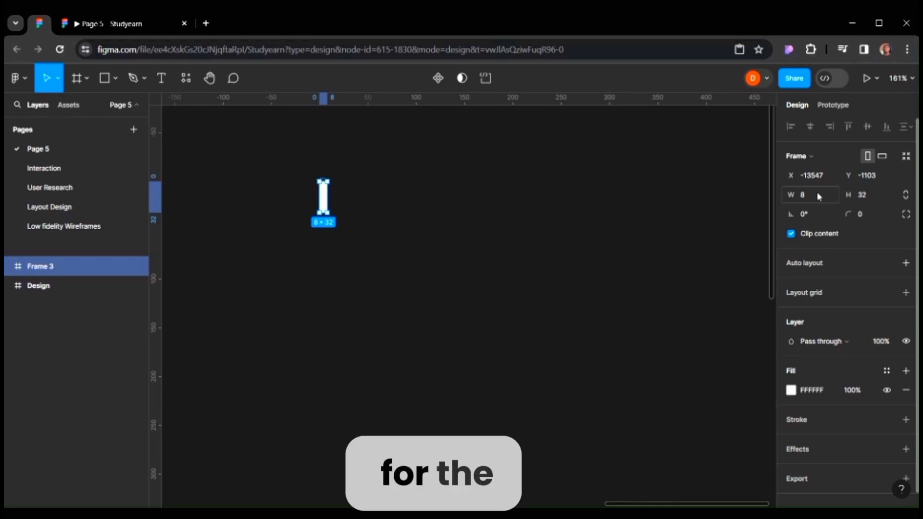
Set the frame's height to 60 and its corner radius to 20.
{"action": "left_click", "coordinate": [865, 195]}
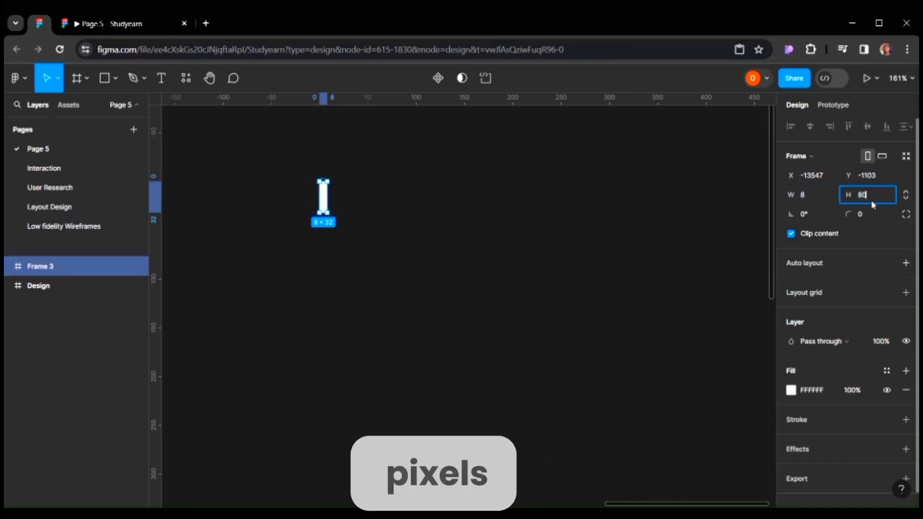
{"action": "key", "text": "Return"}
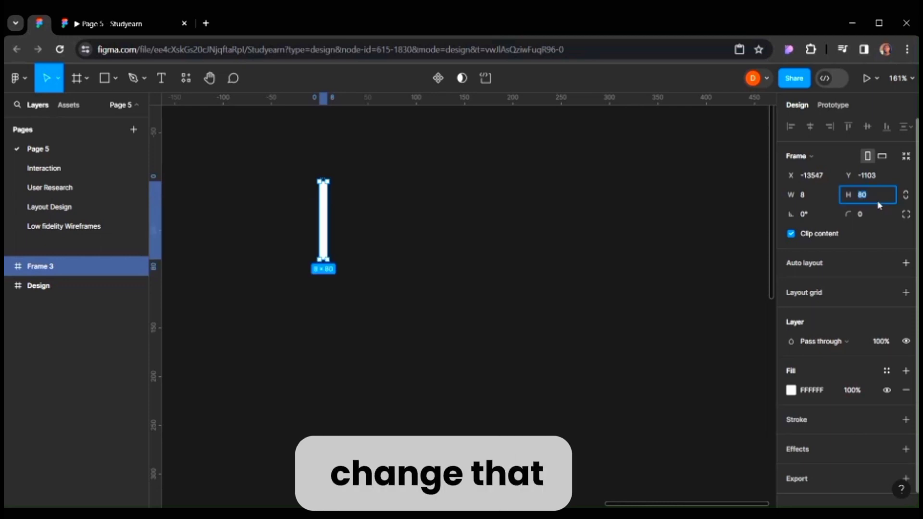
{"action": "key", "text": "Return"}
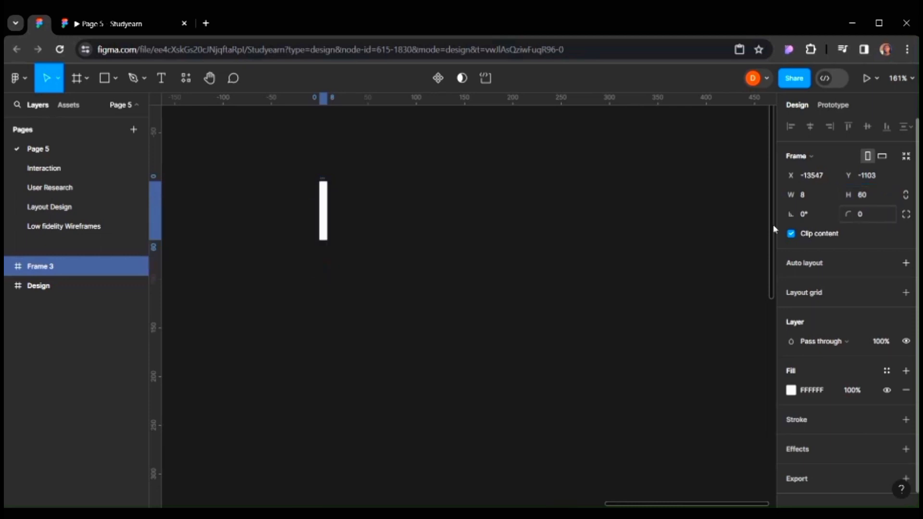
{"action": "left_click", "coordinate": [872, 214]}
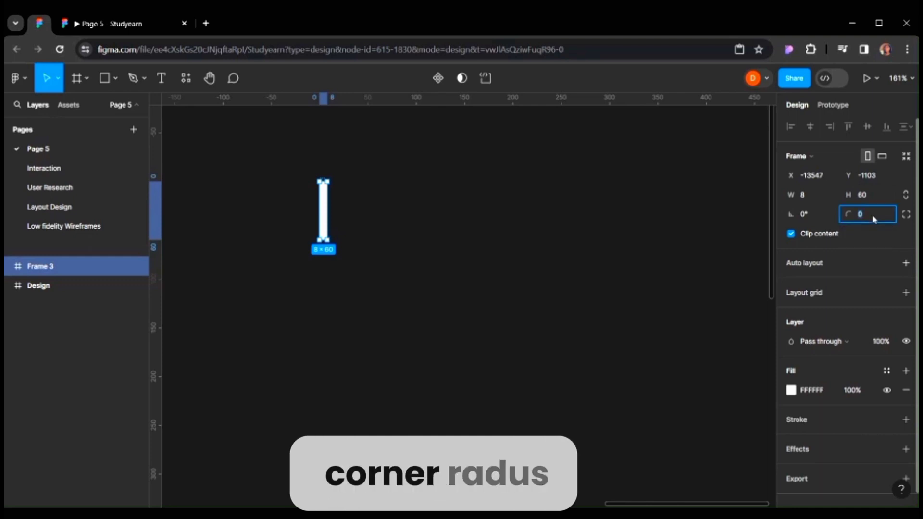
{"action": "type", "text": "20"}
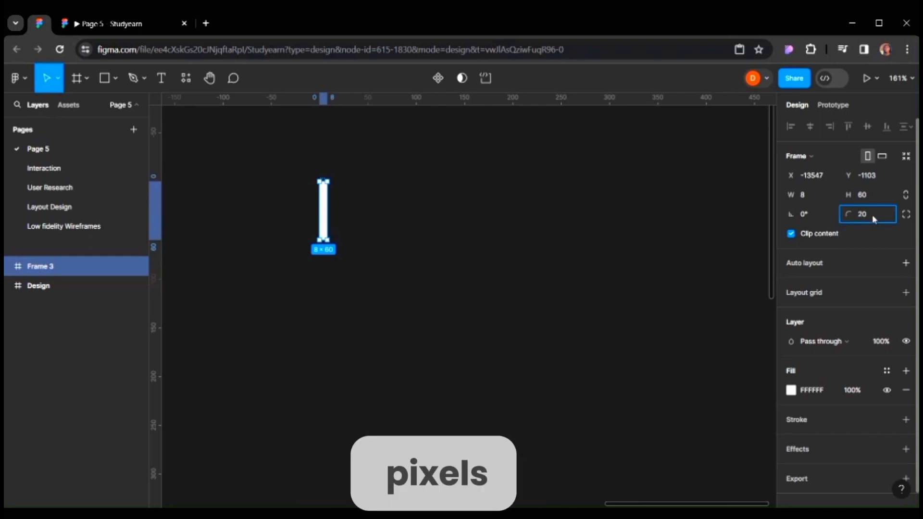
{"action": "key", "text": "Return"}
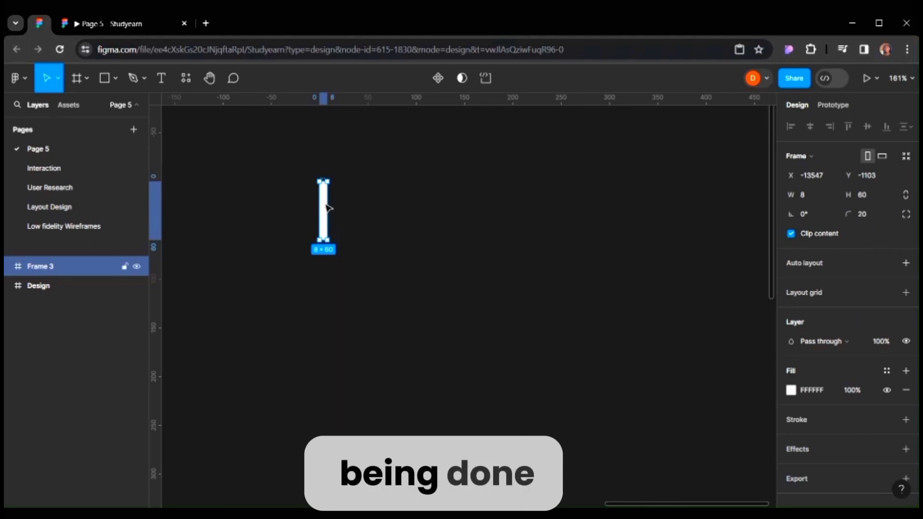
Move the frame slightly and fill it with the purple document colour 700AF6.
{"action": "left_click_drag", "start_coordinate": [328, 207], "coordinate": [439, 239]}
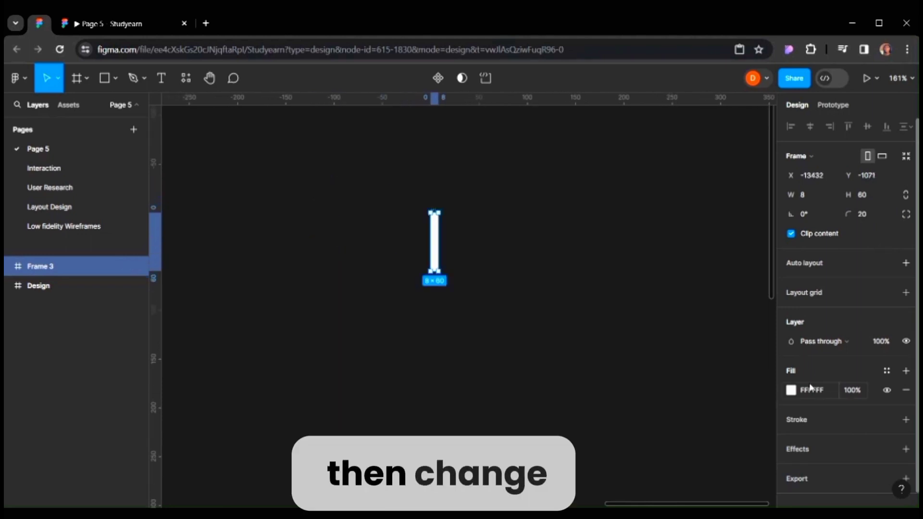
{"action": "left_click", "coordinate": [797, 390]}
{"action": "left_click", "coordinate": [792, 391]}
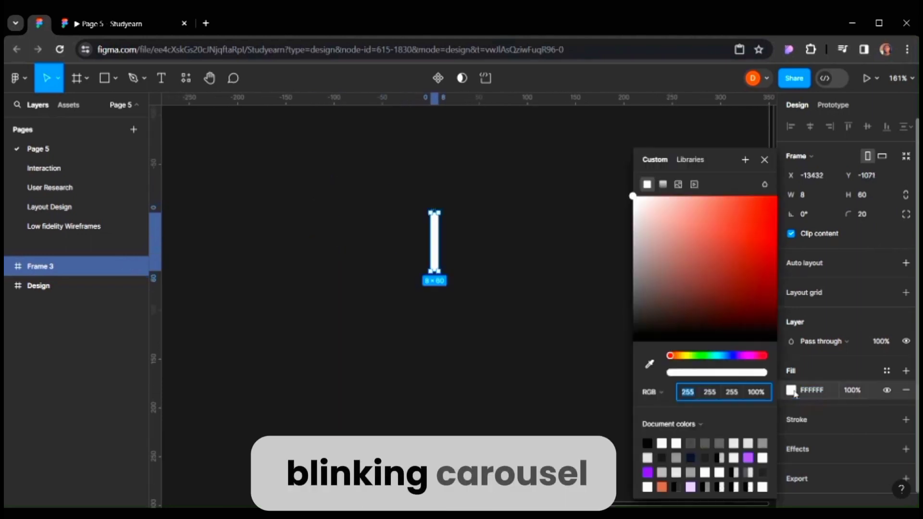
{"action": "left_click", "coordinate": [648, 472]}
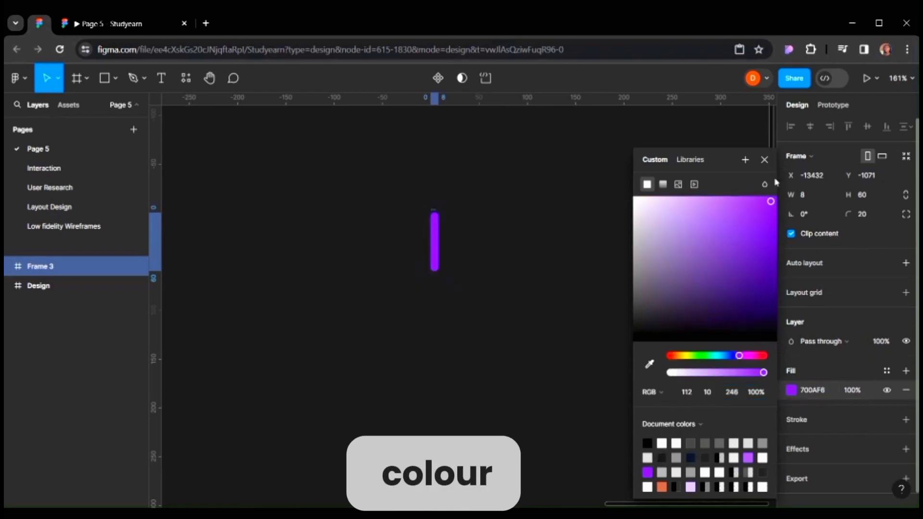
{"action": "left_click", "coordinate": [764, 160]}
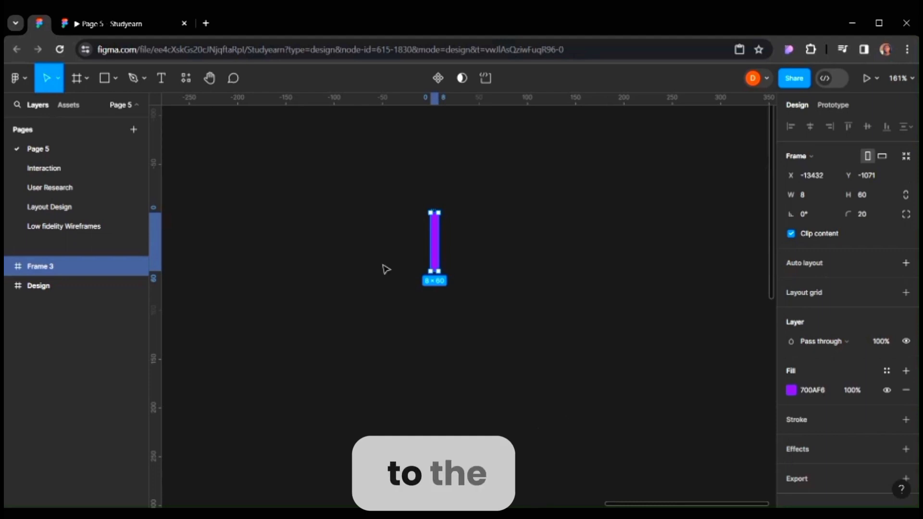
Turn the frame into a component with a second variant whose Property 1 value is invisible.
{"action": "left_click", "coordinate": [438, 78]}
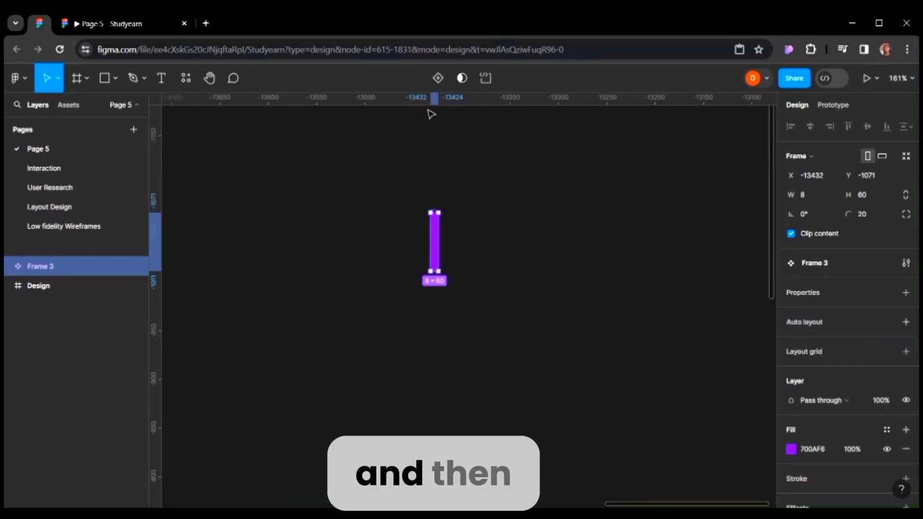
{"action": "left_click", "coordinate": [438, 78]}
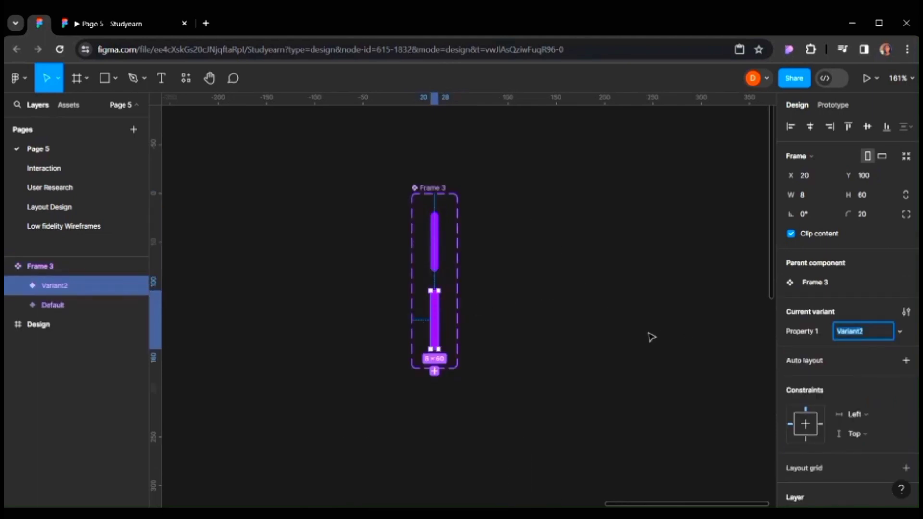
{"action": "key", "text": "BackSpace"}
{"action": "type", "text": "inv"}
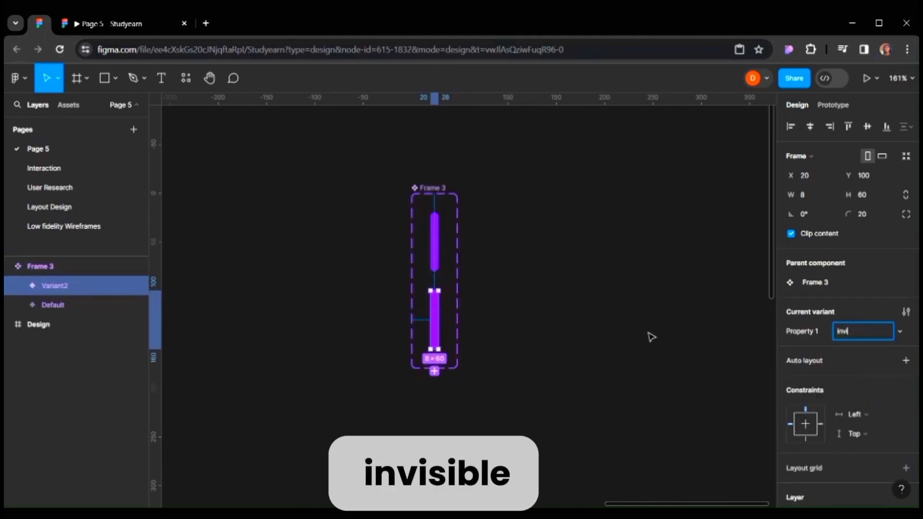
{"action": "type", "text": "isi"}
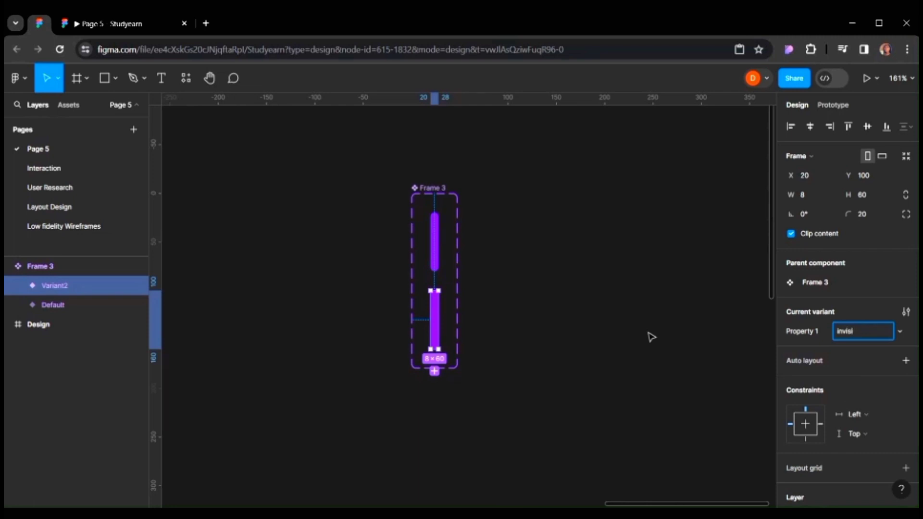
{"action": "type", "text": "ble"}
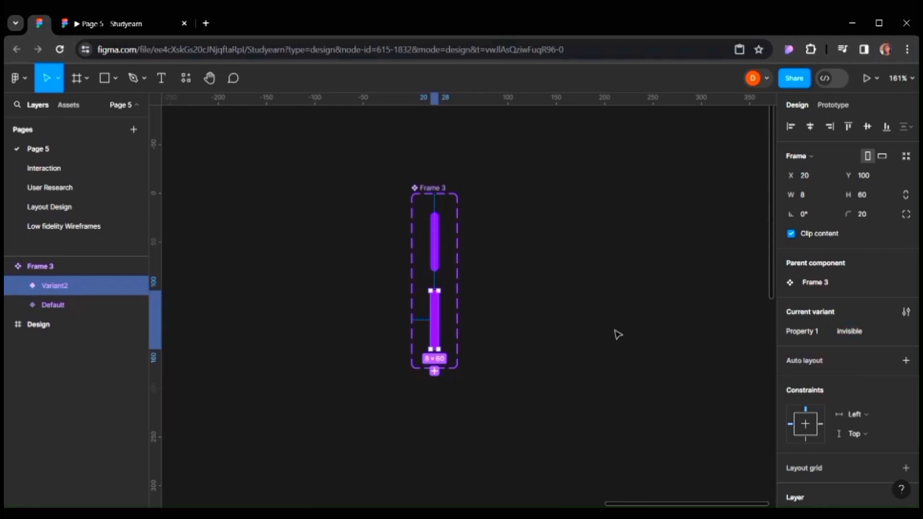
Hide the fill of the invisible variant.
{"action": "scroll", "coordinate": [840, 341], "scroll_direction": "down", "scroll_amount": 4}
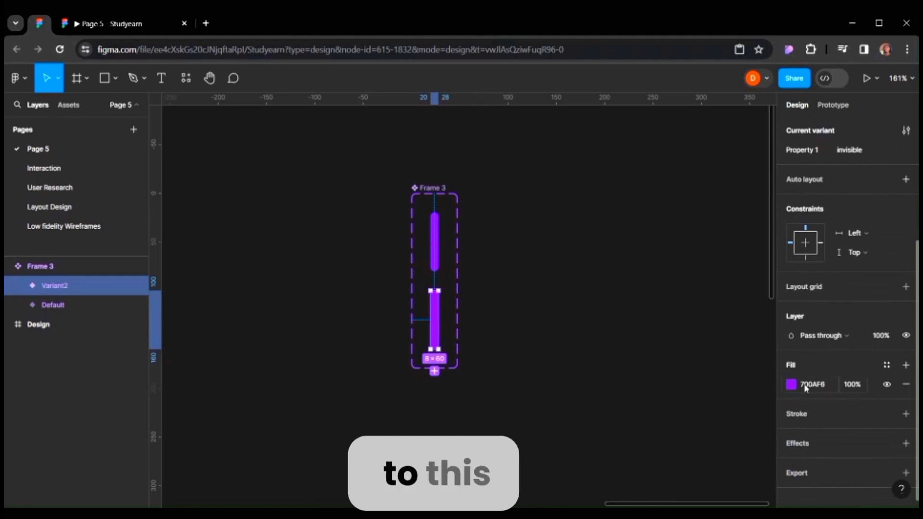
{"action": "scroll", "coordinate": [789, 360], "scroll_direction": "down", "scroll_amount": 1}
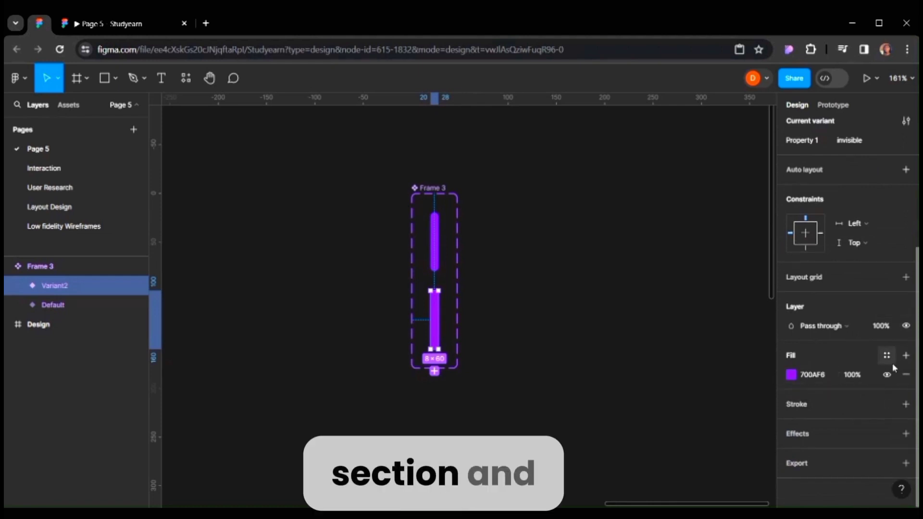
{"action": "left_click", "coordinate": [887, 374]}
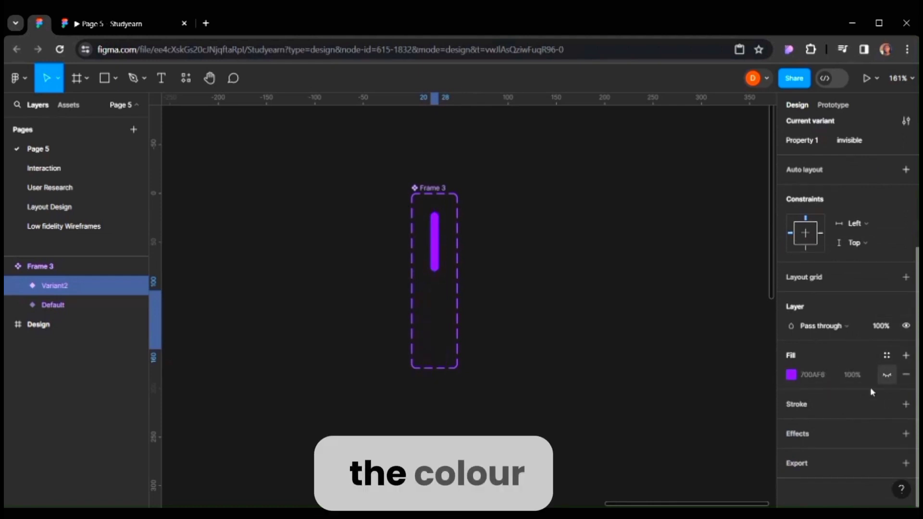
{"action": "left_click", "coordinate": [496, 255]}
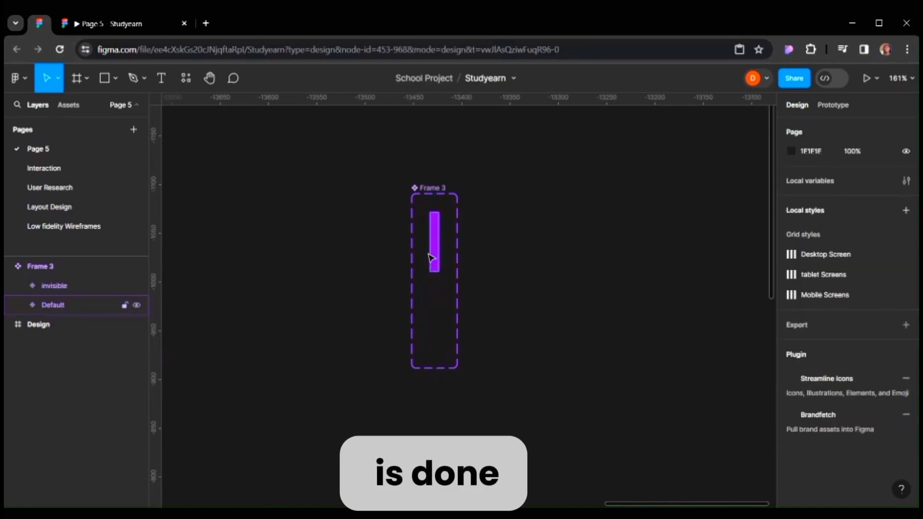
In prototype mode, connect the Default variant to the invisible variant with a Change to interaction.
{"action": "left_click", "coordinate": [847, 106]}
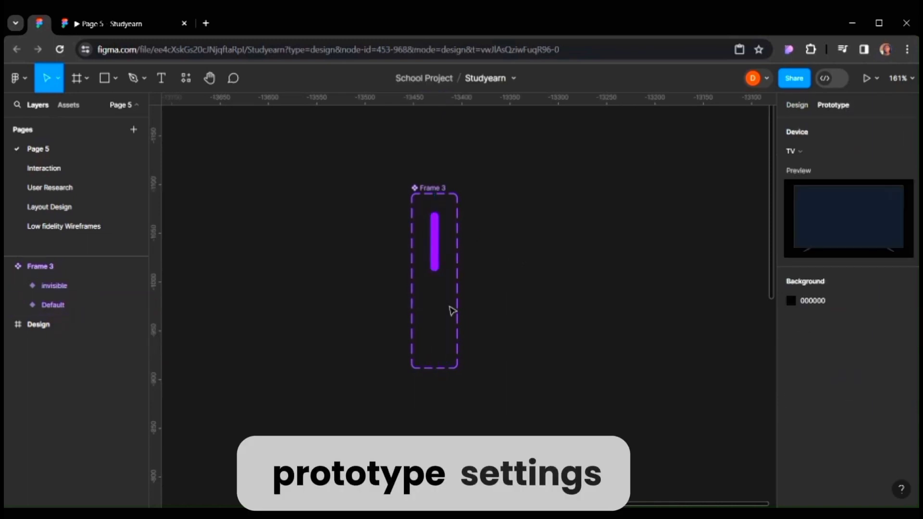
{"action": "left_click", "coordinate": [435, 262]}
{"action": "left_click_drag", "start_coordinate": [434, 271], "coordinate": [436, 308]}
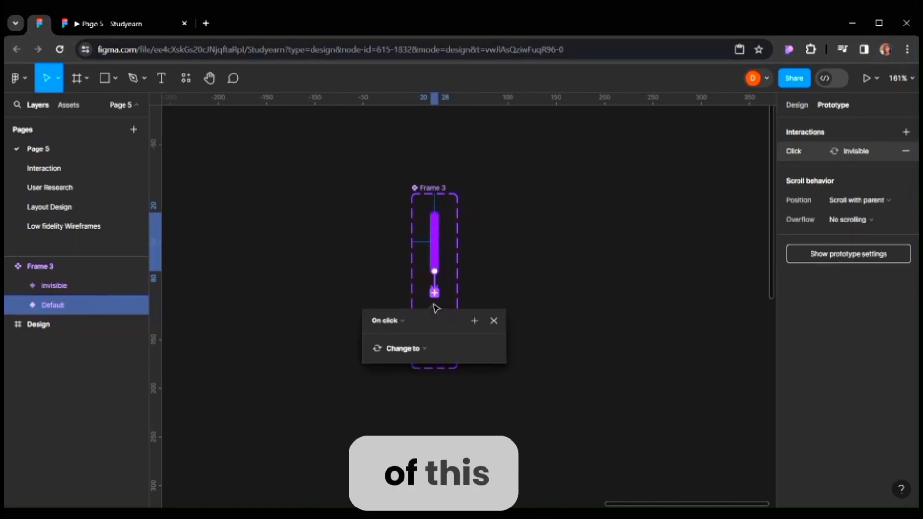
Set that interaction's trigger to After delay with a 200 ms delay.
{"action": "left_click", "coordinate": [397, 322]}
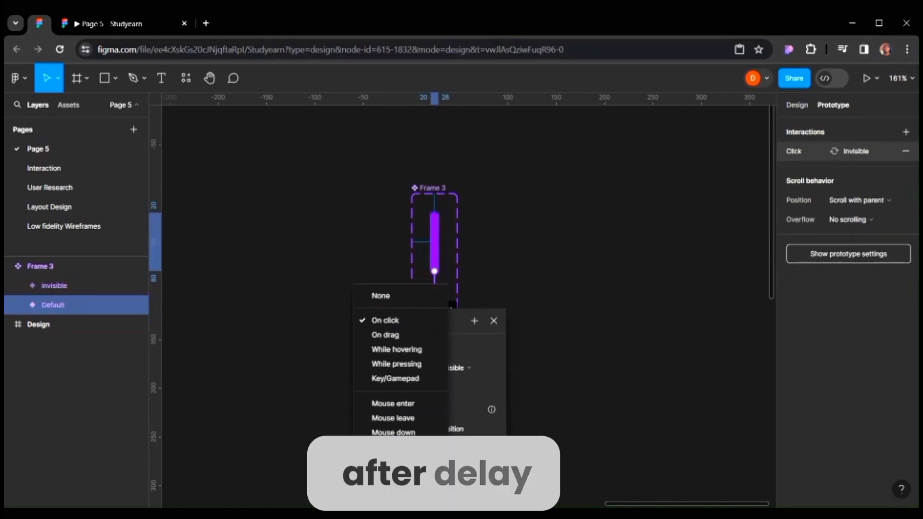
{"action": "left_click", "coordinate": [391, 461]}
{"action": "left_click", "coordinate": [384, 340]}
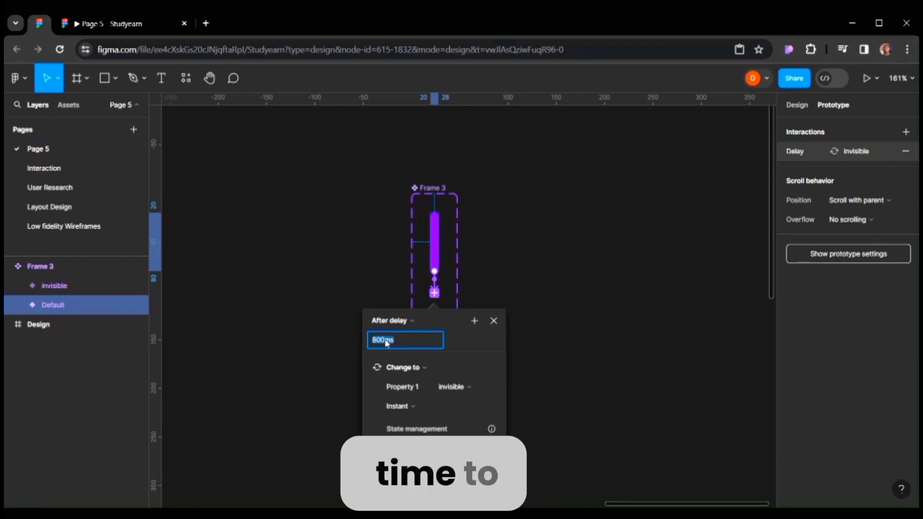
{"action": "type", "text": "200"}
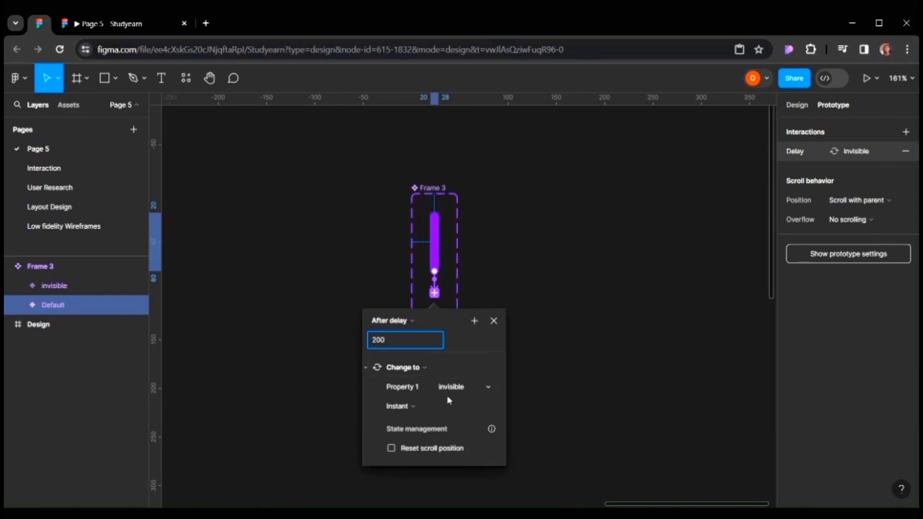
{"action": "left_click", "coordinate": [398, 406]}
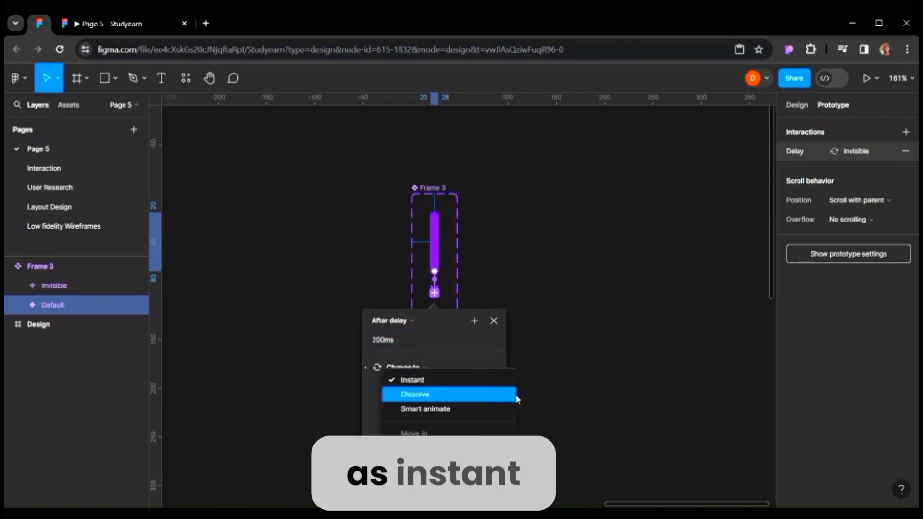
{"action": "left_click", "coordinate": [510, 325]}
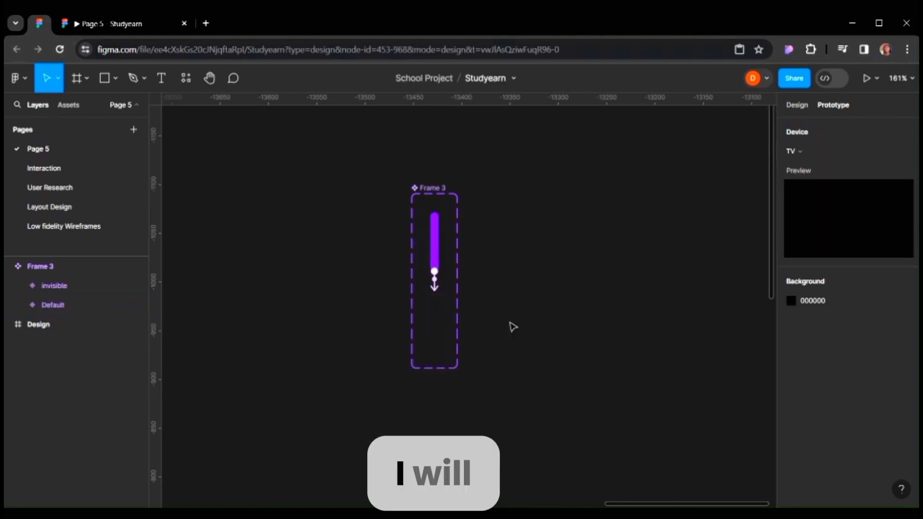
Connect the invisible variant back to Default, triggered After delay with 200 ms.
{"action": "left_click", "coordinate": [435, 313]}
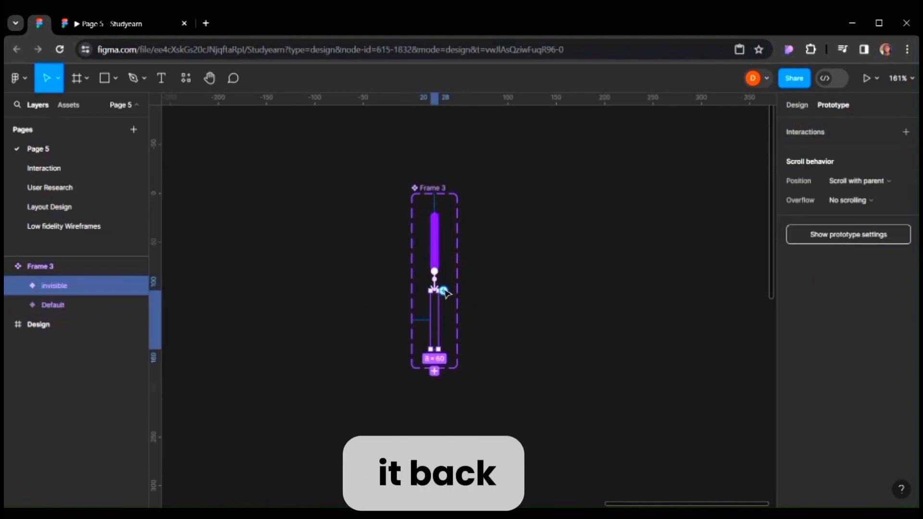
{"action": "left_click_drag", "start_coordinate": [444, 291], "coordinate": [434, 264]}
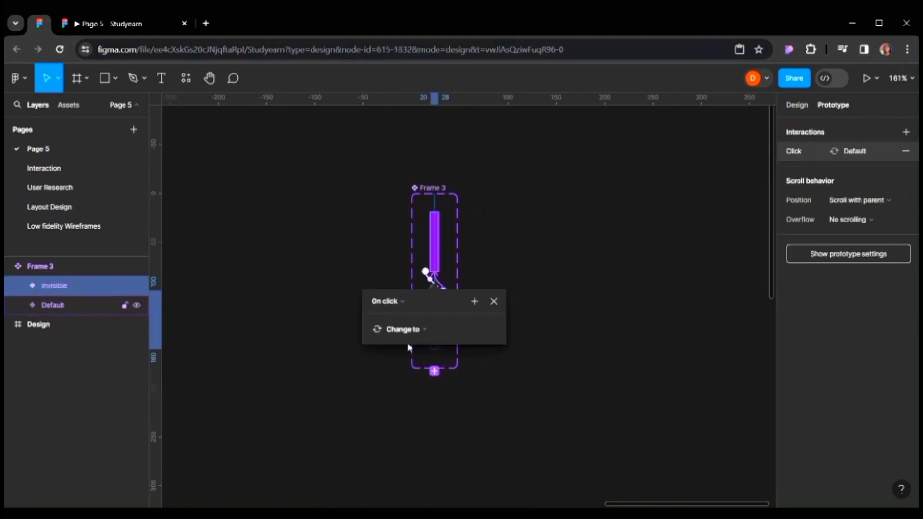
{"action": "left_click", "coordinate": [389, 302]}
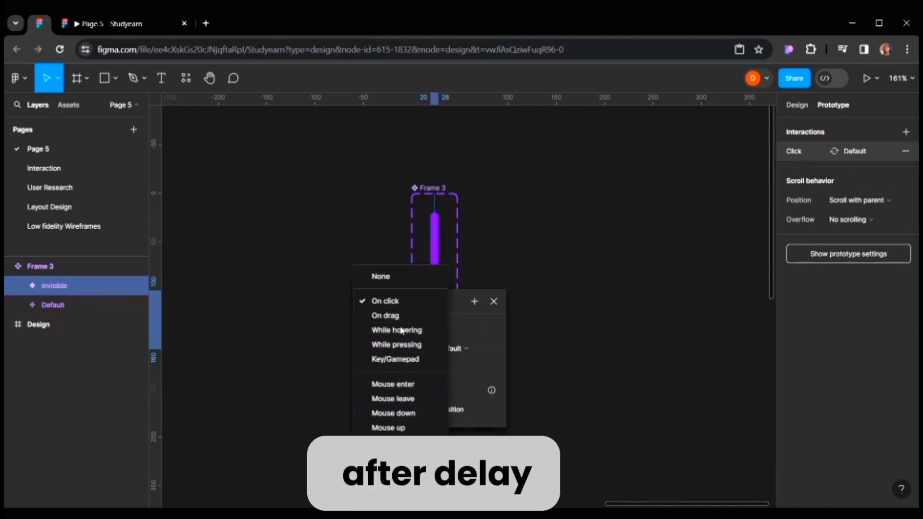
{"action": "left_click", "coordinate": [408, 450]}
{"action": "left_click", "coordinate": [392, 326]}
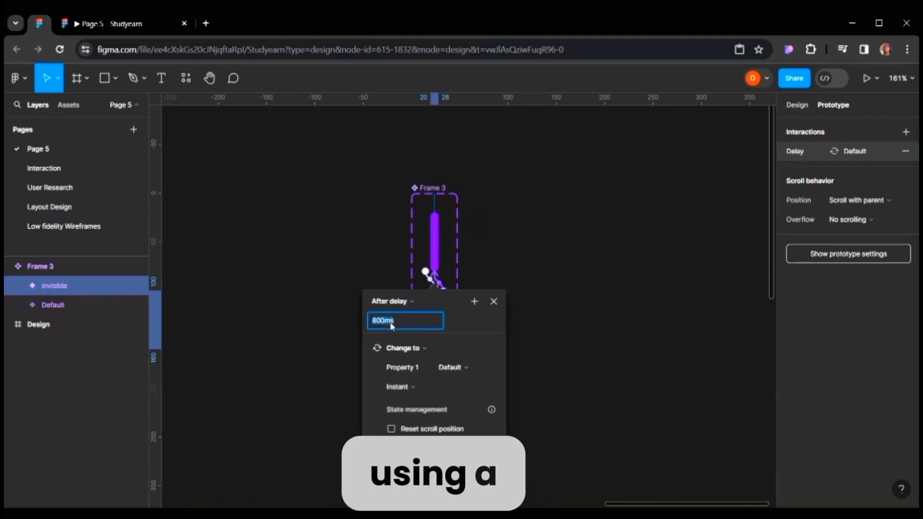
{"action": "type", "text": "200"}
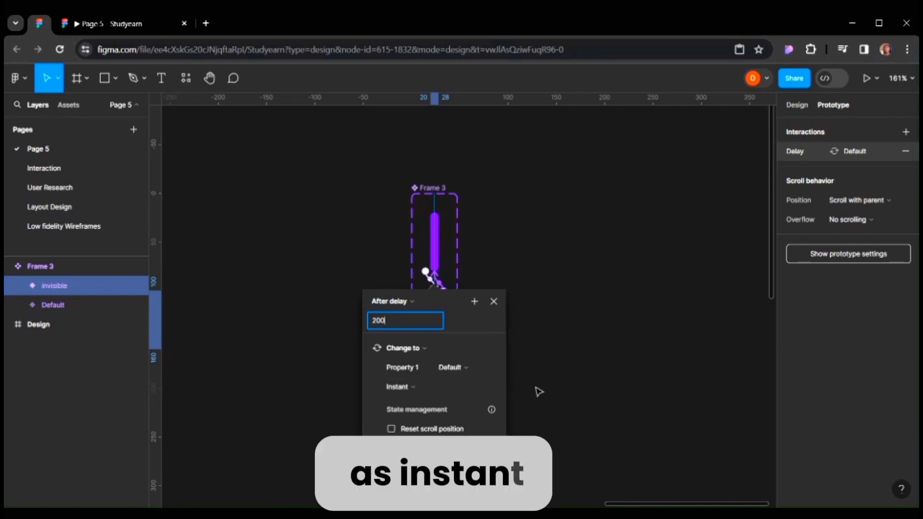
{"action": "key", "text": "Return"}
{"action": "left_click", "coordinate": [582, 315]}
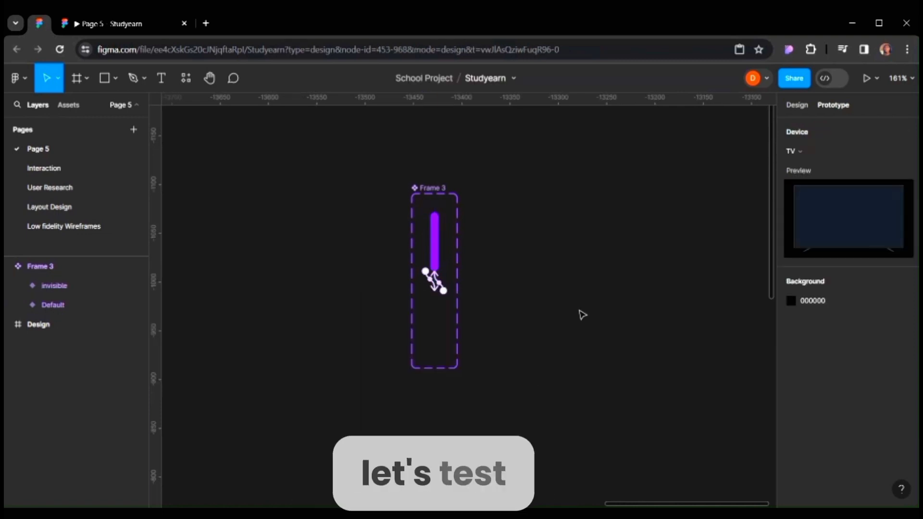
{"action": "scroll", "coordinate": [581, 315], "scroll_direction": "down", "scroll_amount": 2}
{"action": "scroll", "coordinate": [581, 314], "scroll_direction": "right", "scroll_amount": 3}
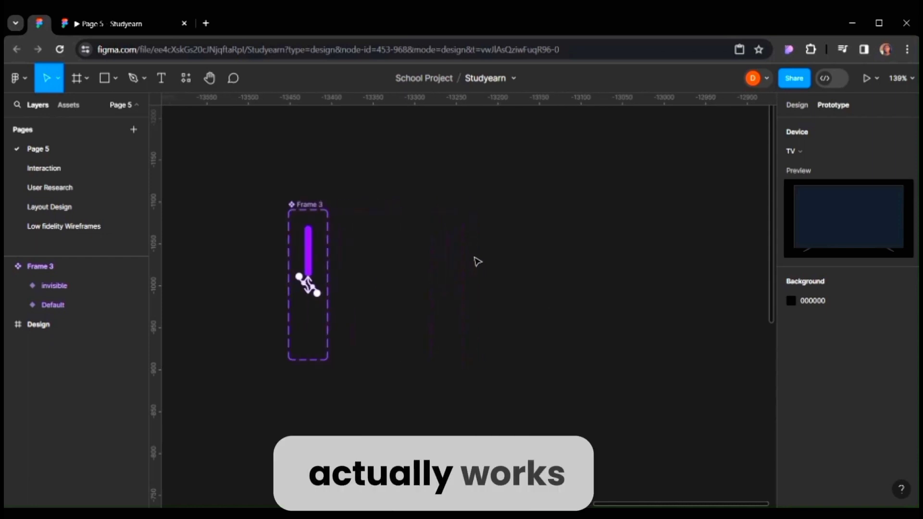
Draw a new frame about 180 × 178 beside the cursor component set.
{"action": "key", "text": "f"}
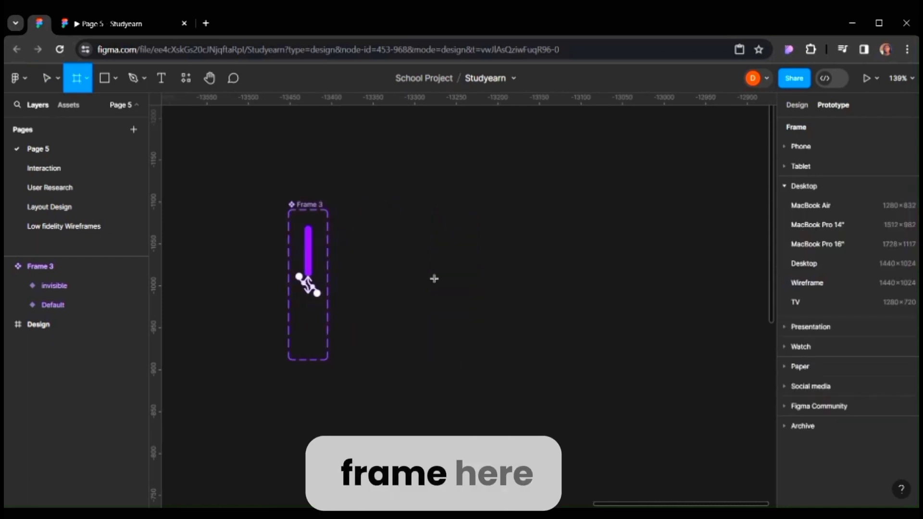
{"action": "left_click_drag", "start_coordinate": [379, 204], "coordinate": [385, 211]}
{"action": "left_click_drag", "start_coordinate": [492, 333], "coordinate": [527, 349]}
Place an instance of the purple cursor component inside the new frame.
{"action": "left_click", "coordinate": [73, 107]}
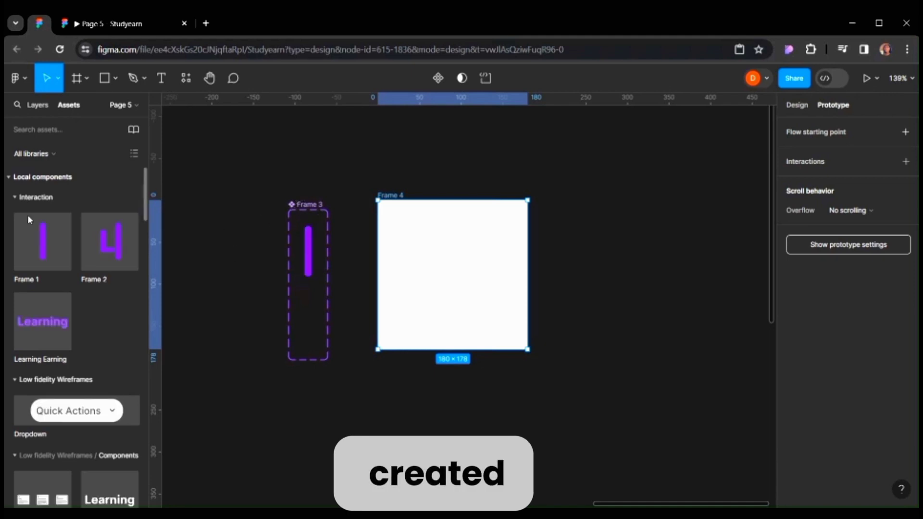
{"action": "left_click_drag", "start_coordinate": [46, 244], "coordinate": [440, 260]}
{"action": "left_click", "coordinate": [35, 105]}
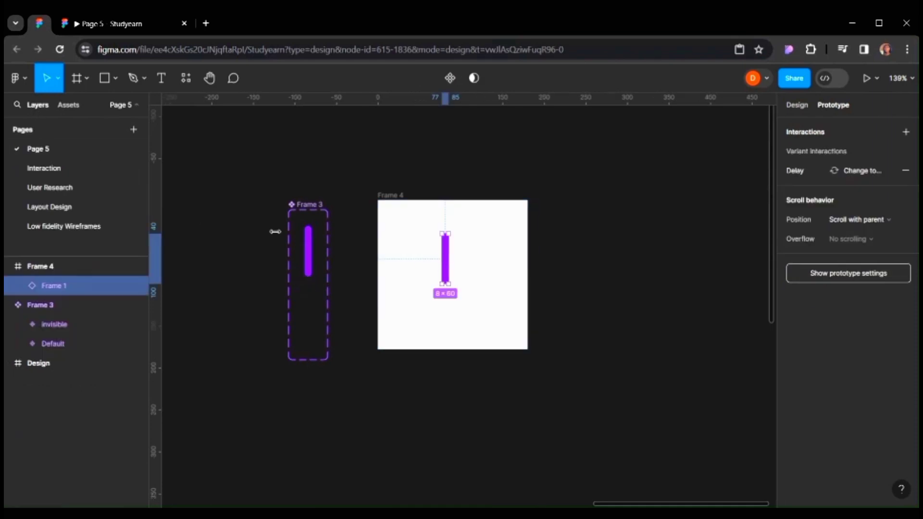
{"action": "left_click", "coordinate": [385, 196]}
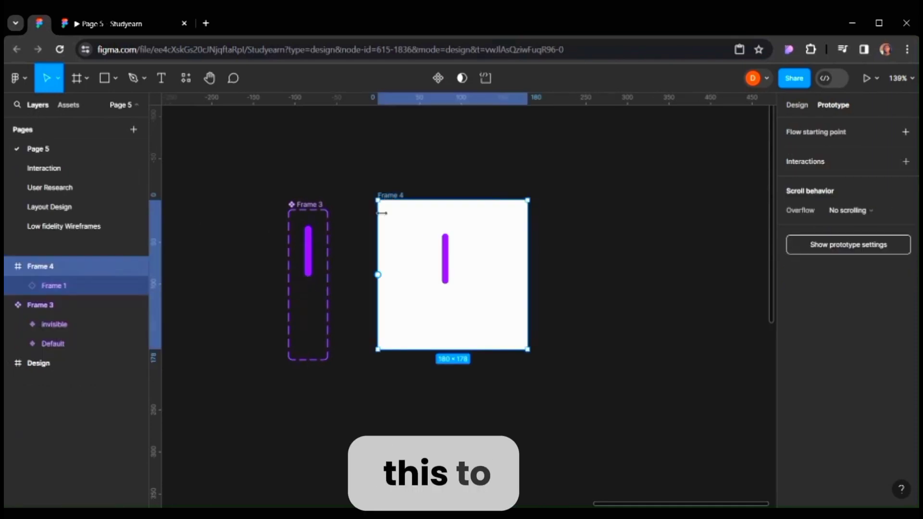
{"action": "key", "text": "shift+space"}
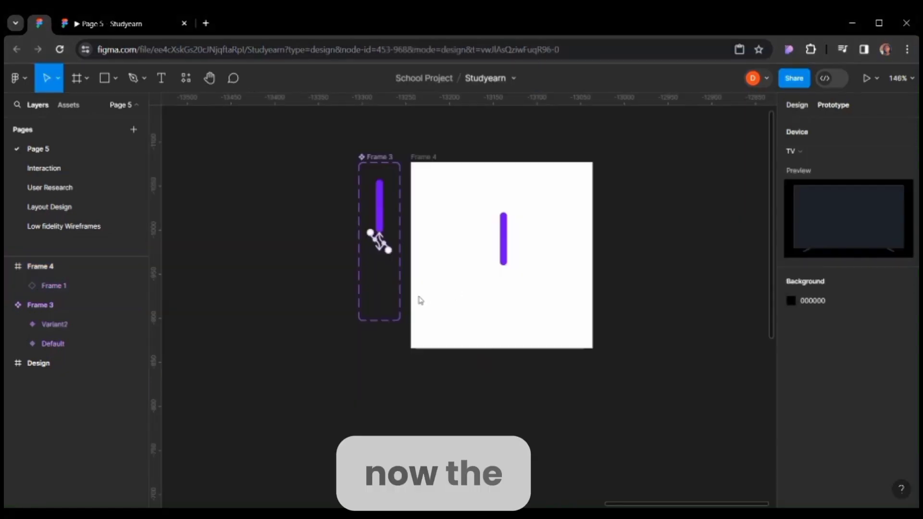
{"action": "left_click", "coordinate": [421, 302]}
Create a text layer reading Learn in empty canvas space below the frames.
{"action": "scroll", "coordinate": [423, 306], "scroll_direction": "down", "scroll_amount": 5}
{"action": "scroll", "coordinate": [411, 300], "scroll_direction": "down", "scroll_amount": 2}
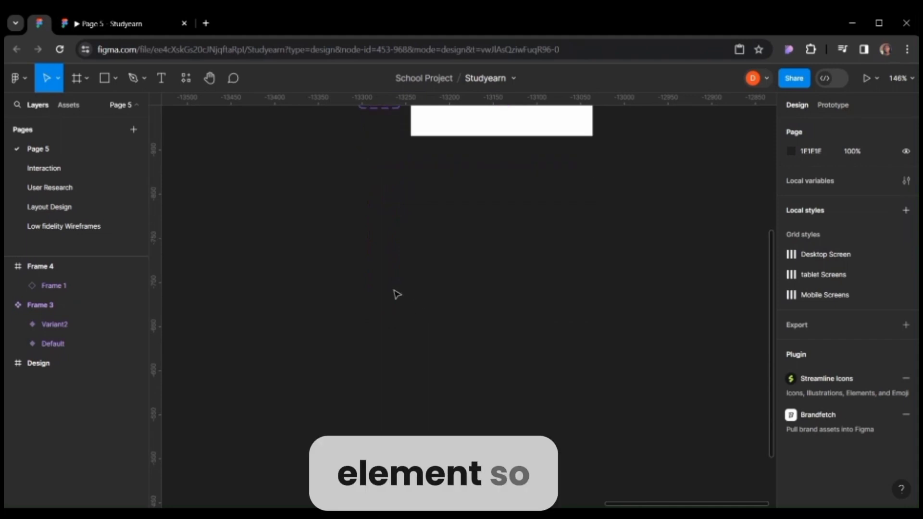
{"action": "key", "text": "t"}
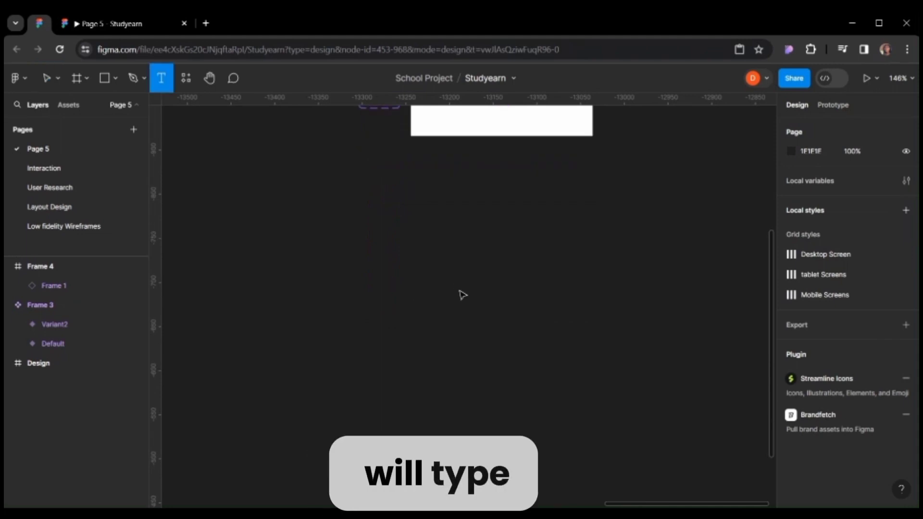
{"action": "left_click", "coordinate": [462, 295]}
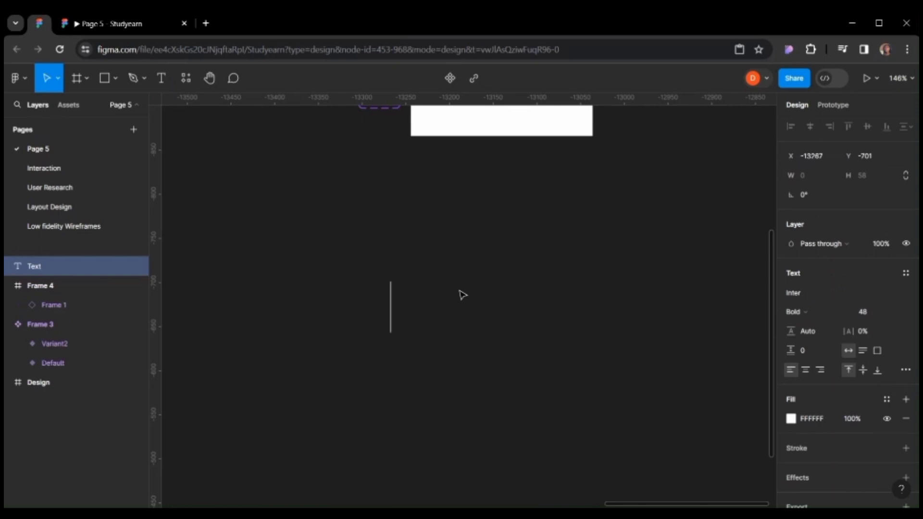
{"action": "type", "text": "Lear"}
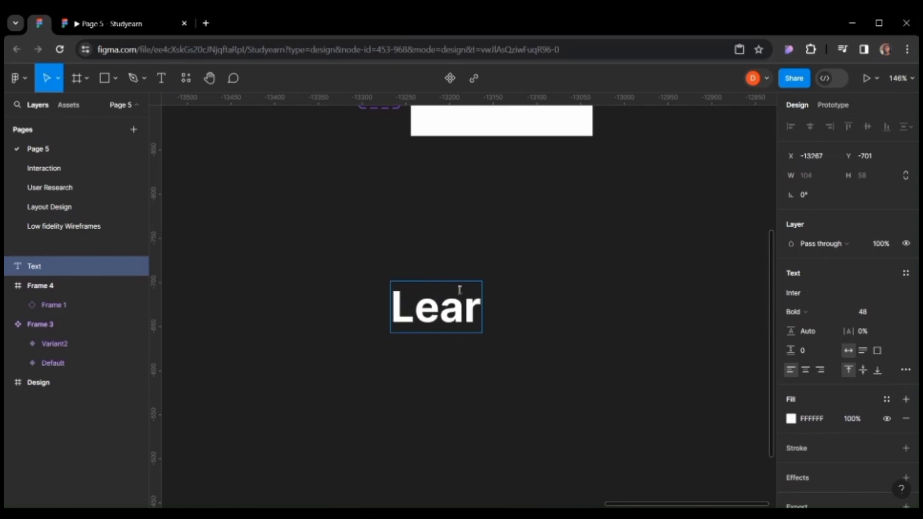
{"action": "type", "text": "n"}
{"action": "key", "text": "Escape"}
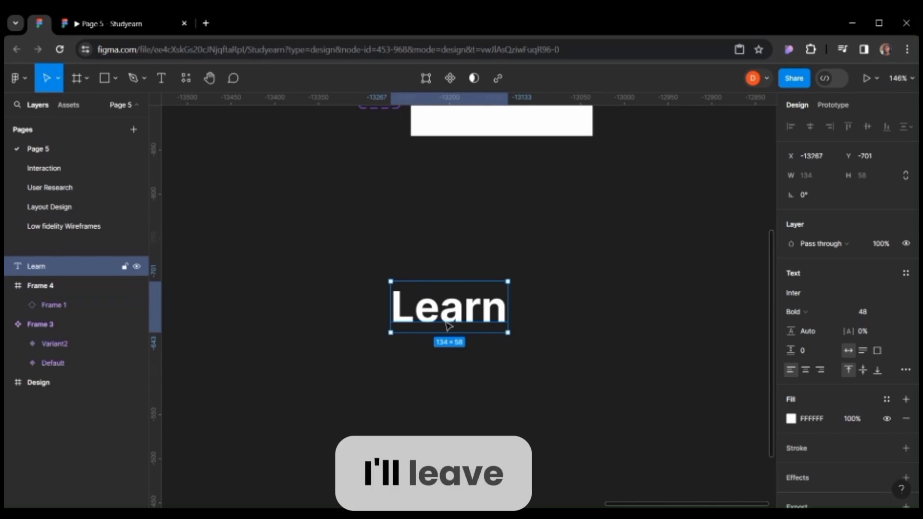
Move the Learn text slightly and set its fill colour to purple 700AF6.
{"action": "left_click_drag", "start_coordinate": [466, 312], "coordinate": [512, 295]}
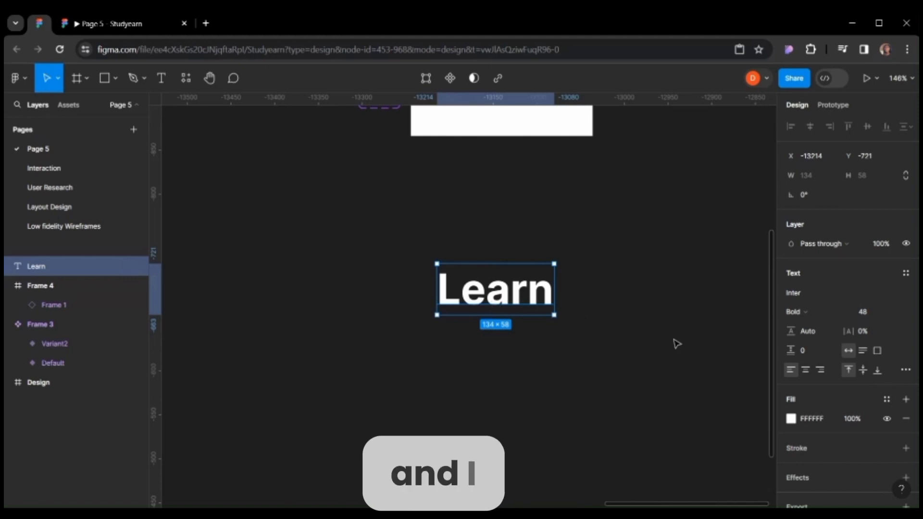
{"action": "left_click", "coordinate": [791, 419]}
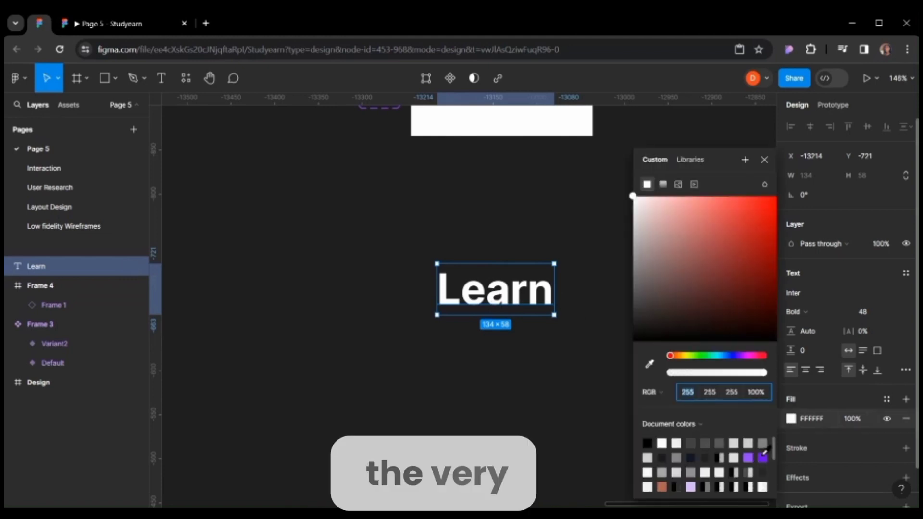
{"action": "left_click", "coordinate": [764, 457]}
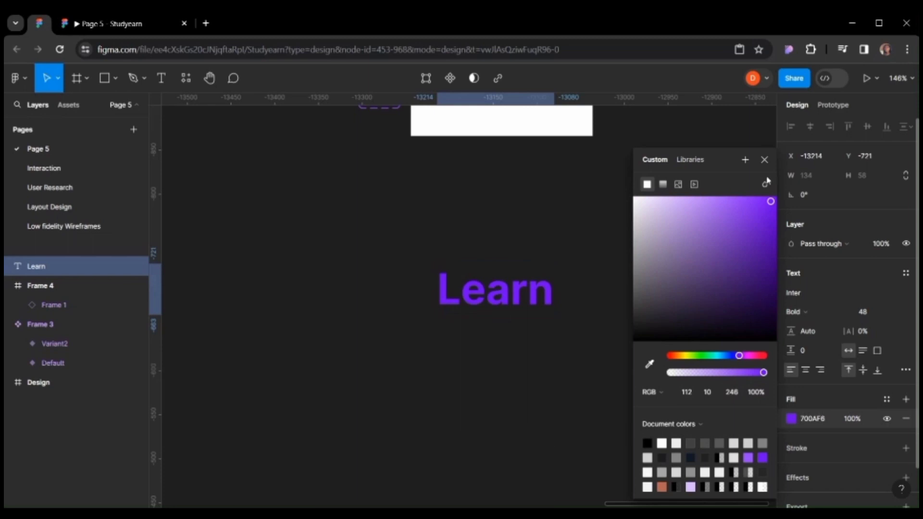
{"action": "left_click", "coordinate": [764, 160]}
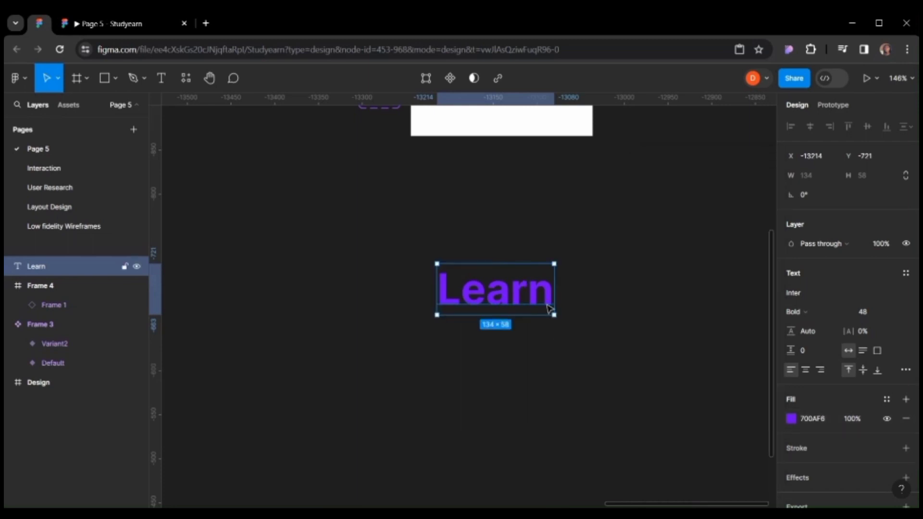
Place a cursor component instance right after the end of the Learn text.
{"action": "scroll", "coordinate": [590, 306], "scroll_direction": "up", "scroll_amount": 1}
{"action": "scroll", "coordinate": [592, 307], "scroll_direction": "up", "scroll_amount": 1}
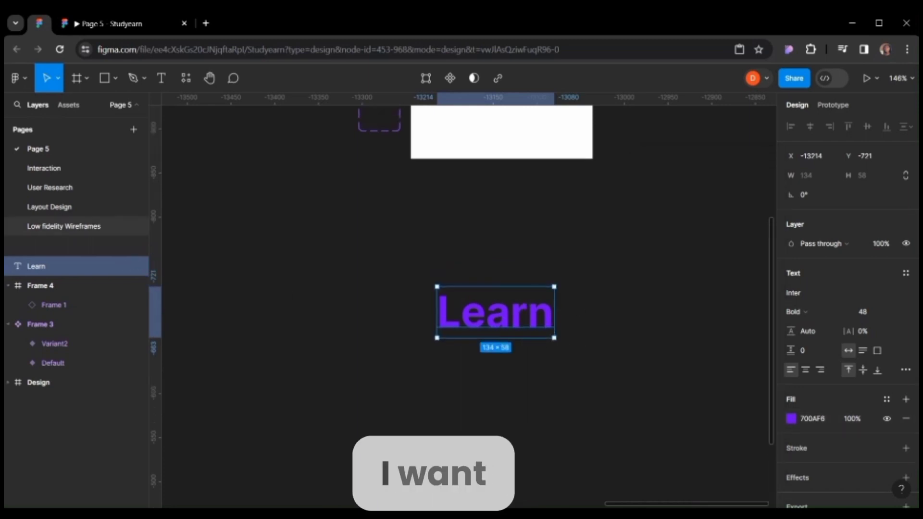
{"action": "left_click", "coordinate": [68, 104]}
{"action": "left_click_drag", "start_coordinate": [62, 240], "coordinate": [570, 321]}
Select the Learn text and cursor together and wrap them in a new frame.
{"action": "left_click", "coordinate": [38, 104]}
{"action": "left_click_drag", "start_coordinate": [652, 354], "coordinate": [354, 291]}
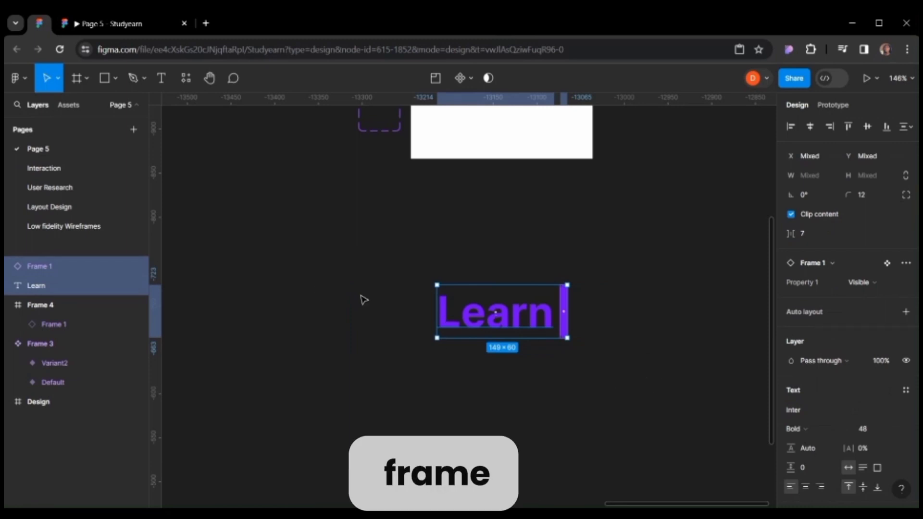
{"action": "key", "text": "ctrl+alt+g"}
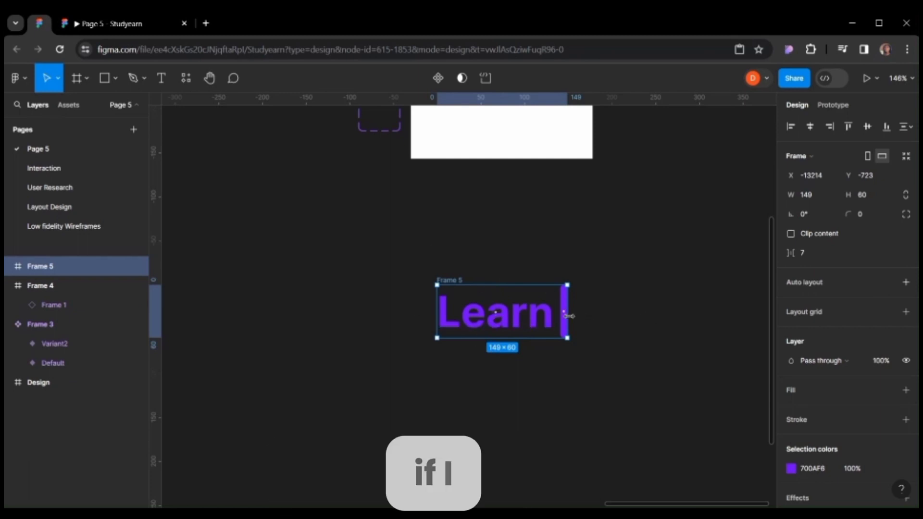
Try narrowing the wrapping frame to about 50 px, then undo the resize.
{"action": "left_click_drag", "start_coordinate": [568, 316], "coordinate": [481, 321]}
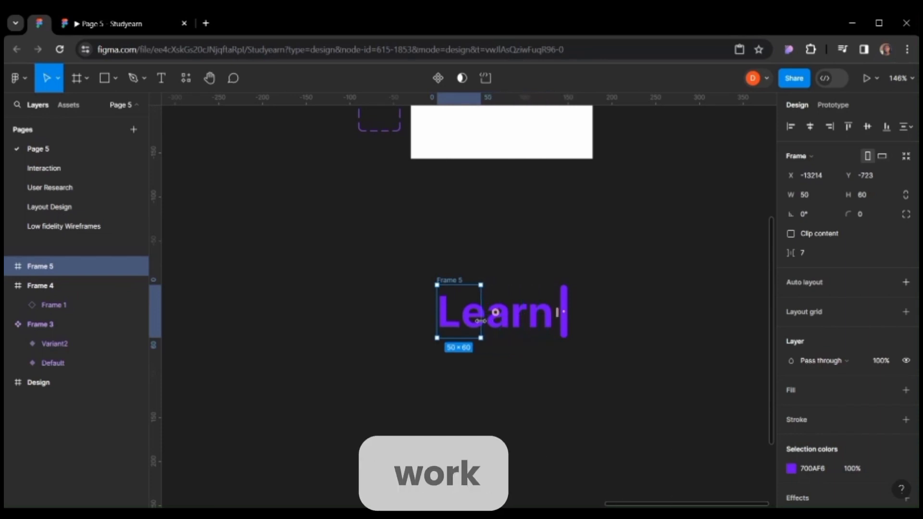
{"action": "key", "text": "ctrl+z"}
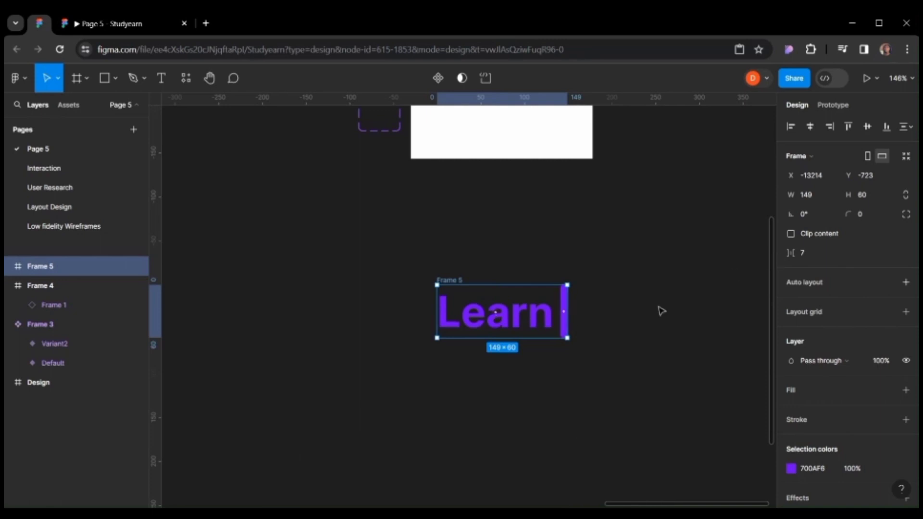
Set the cursor instance's horizontal constraint to Right.
{"action": "left_click", "coordinate": [563, 313]}
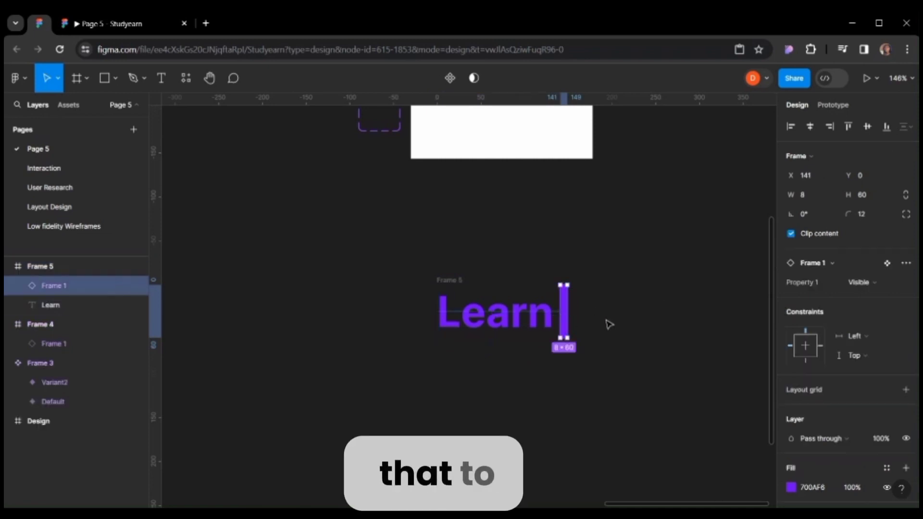
{"action": "left_click", "coordinate": [864, 338]}
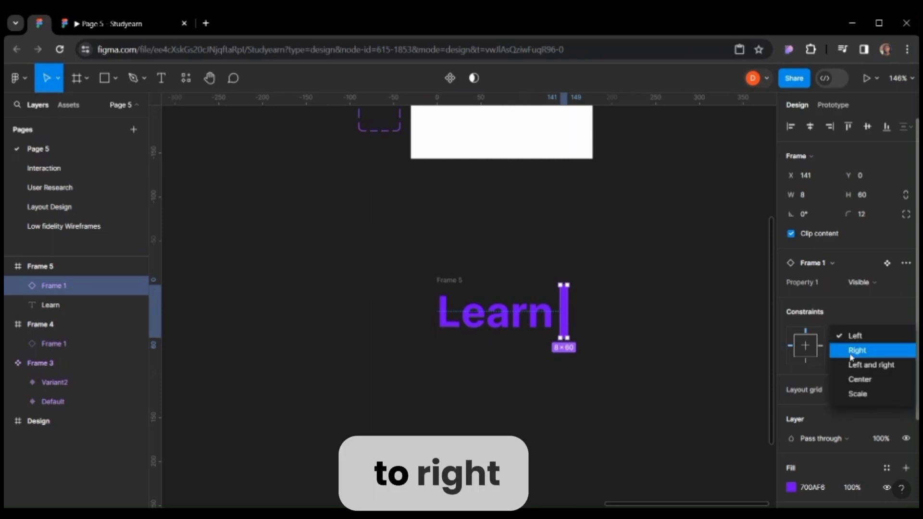
{"action": "left_click", "coordinate": [858, 351]}
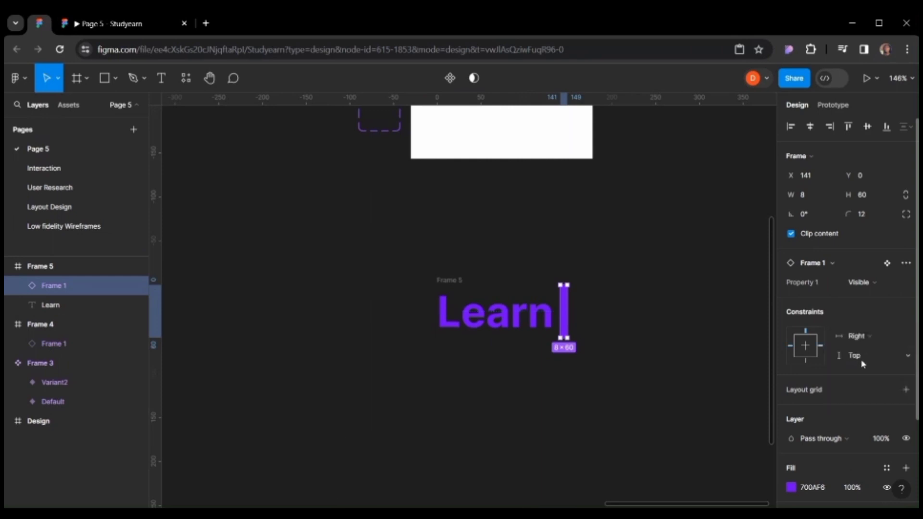
Enable Clip content on the wrapping frame and narrow it to 37 px so only L shows.
{"action": "left_click", "coordinate": [462, 281]}
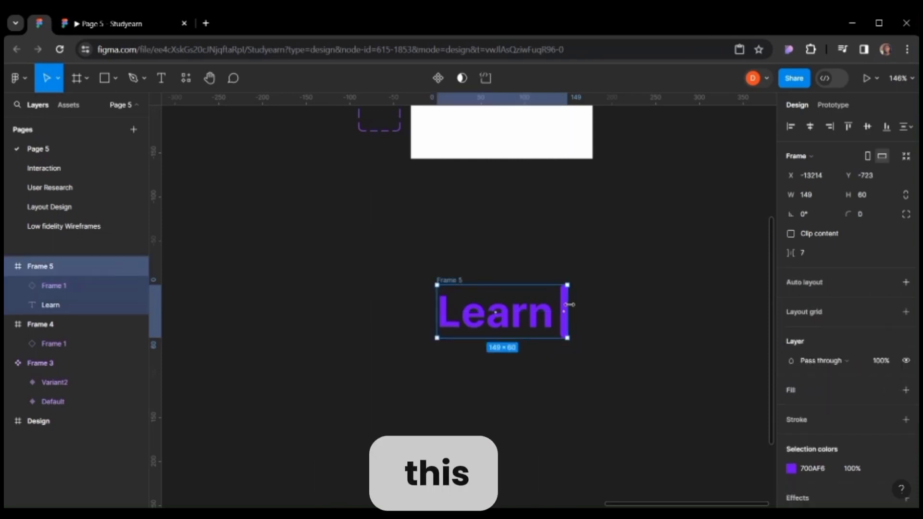
{"action": "mouse_move", "coordinate": [569, 305]}
{"action": "left_mouse_down"}
{"action": "mouse_move", "coordinate": [463, 316]}
{"action": "mouse_move", "coordinate": [563, 311]}
{"action": "left_mouse_up"}
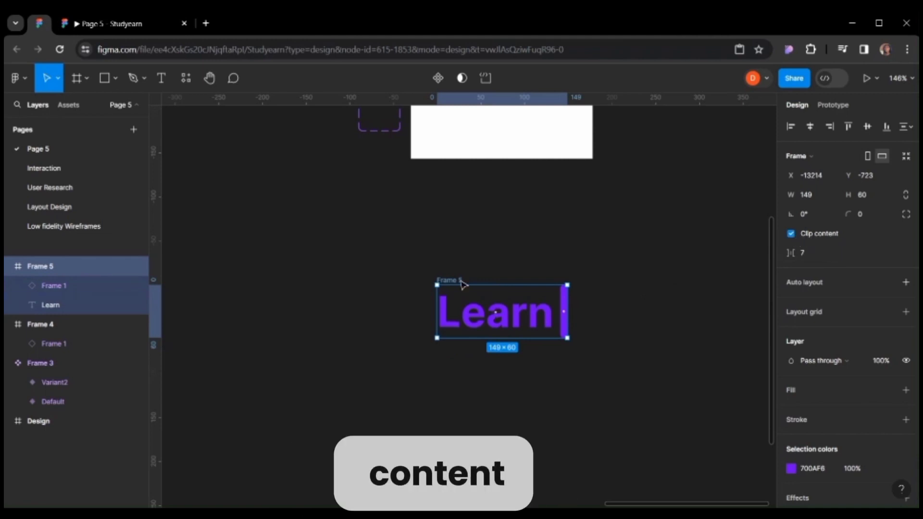
{"action": "left_click", "coordinate": [596, 297]}
{"action": "left_click", "coordinate": [556, 303]}
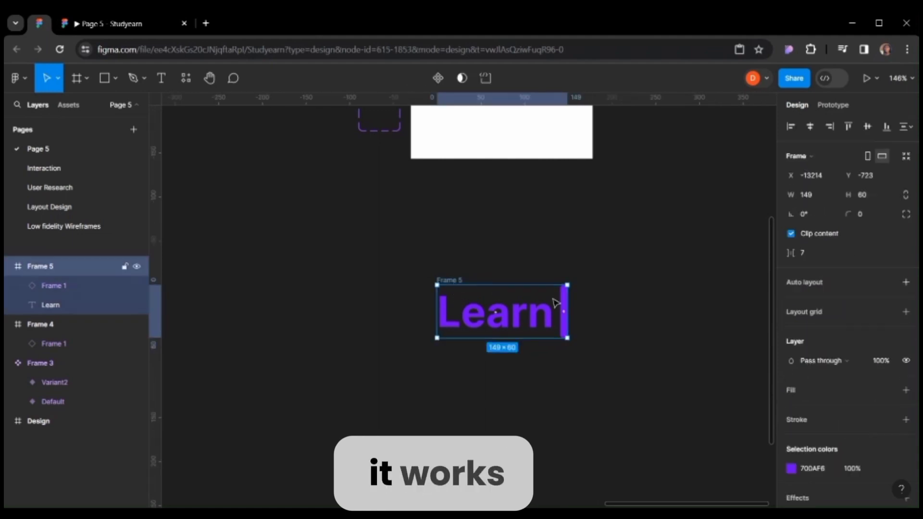
{"action": "left_click_drag", "start_coordinate": [570, 301], "coordinate": [469, 306]}
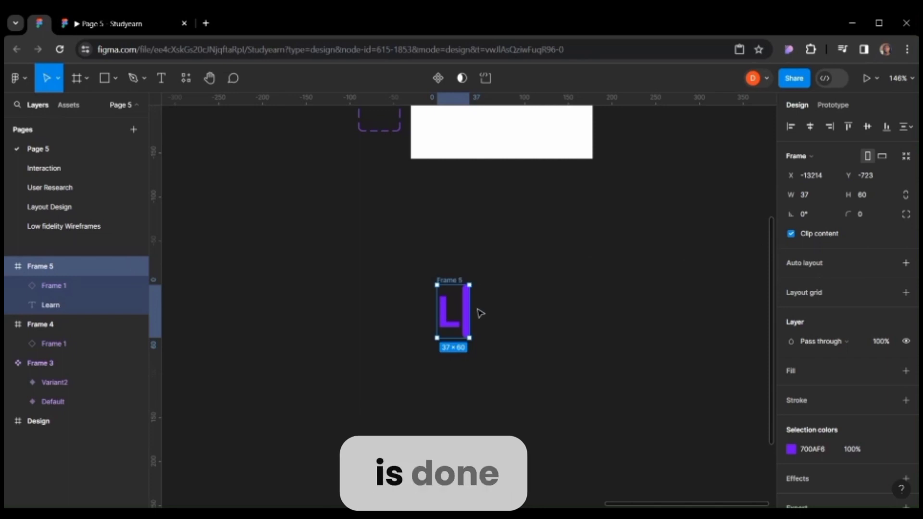
Turn the frame into a component, add a second variant and widen it to 65 px to reveal Le.
{"action": "left_click", "coordinate": [438, 78]}
{"action": "scroll", "coordinate": [610, 247], "scroll_direction": "down", "scroll_amount": 3}
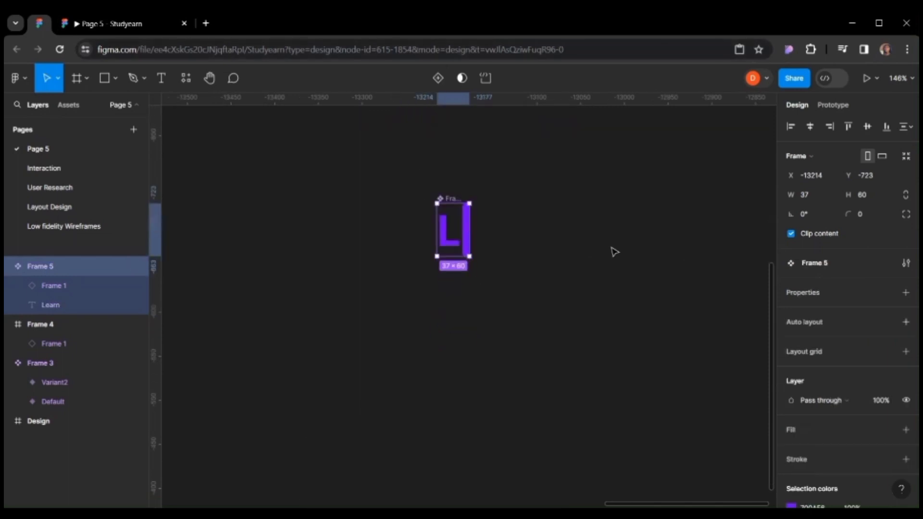
{"action": "scroll", "coordinate": [582, 236], "scroll_direction": "up", "scroll_amount": 1}
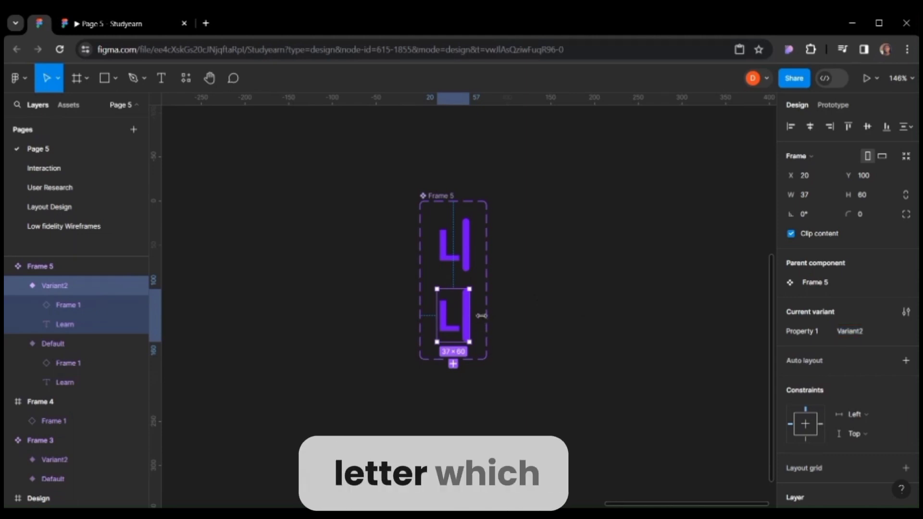
{"action": "left_click_drag", "start_coordinate": [473, 318], "coordinate": [496, 314]}
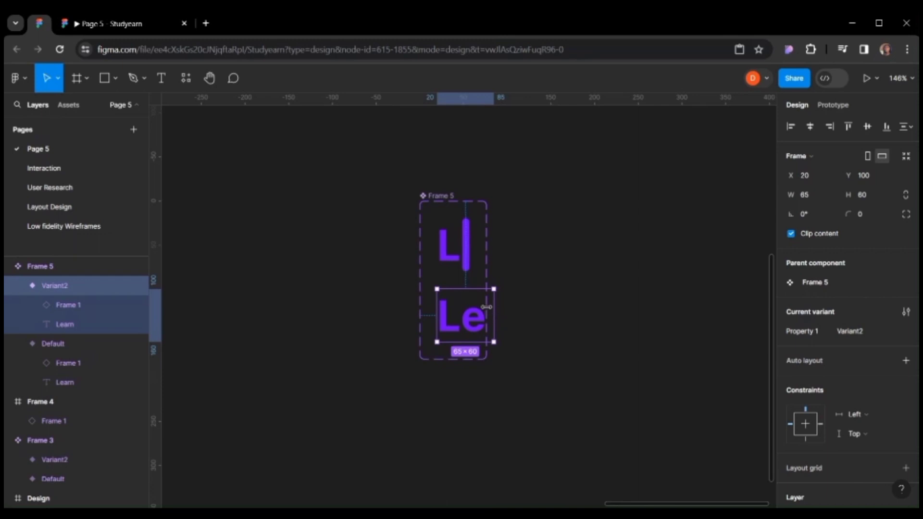
Enlarge the component set's boundary to about 292 × 342.
{"action": "left_click", "coordinate": [435, 197]}
{"action": "scroll", "coordinate": [604, 233], "scroll_direction": "down", "scroll_amount": 2}
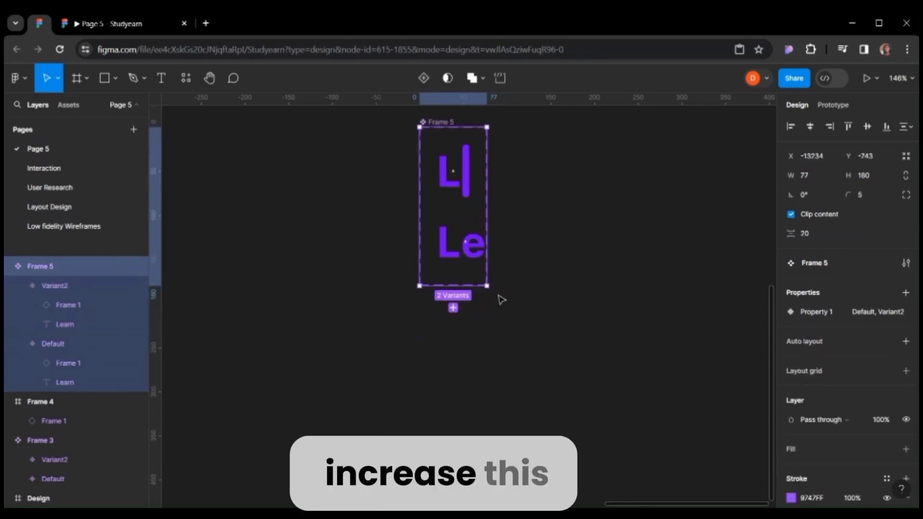
{"action": "left_click_drag", "start_coordinate": [487, 286], "coordinate": [674, 428]}
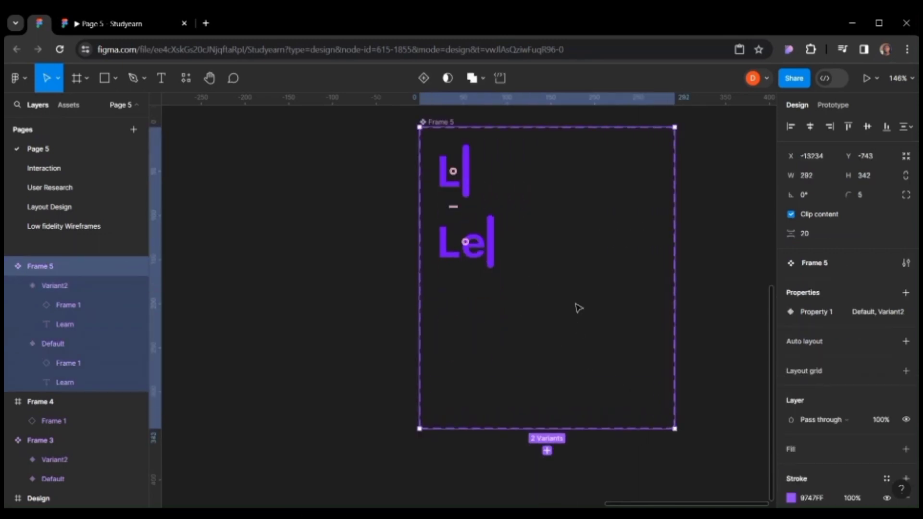
Add a third variant from the second and widen it to about 90 px to reveal Lea.
{"action": "left_click", "coordinate": [489, 254]}
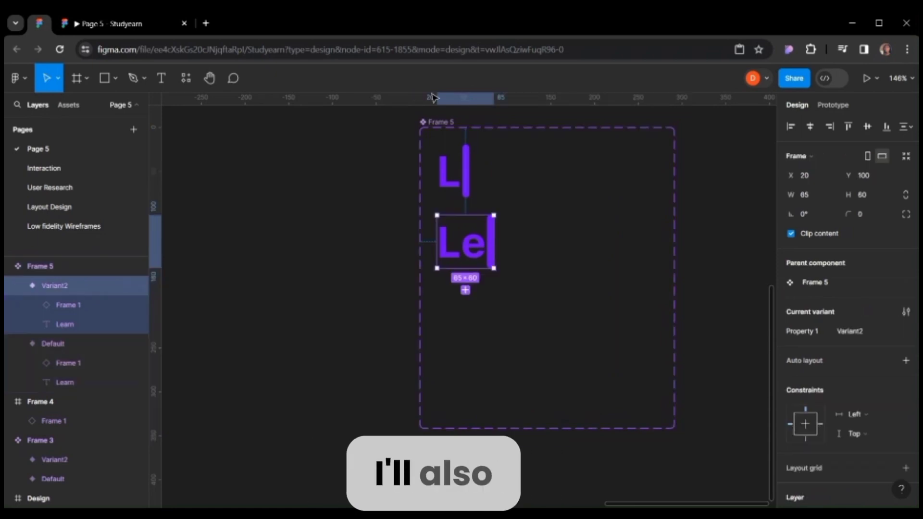
{"action": "left_click", "coordinate": [465, 289]}
{"action": "left_click_drag", "start_coordinate": [495, 312], "coordinate": [516, 315]}
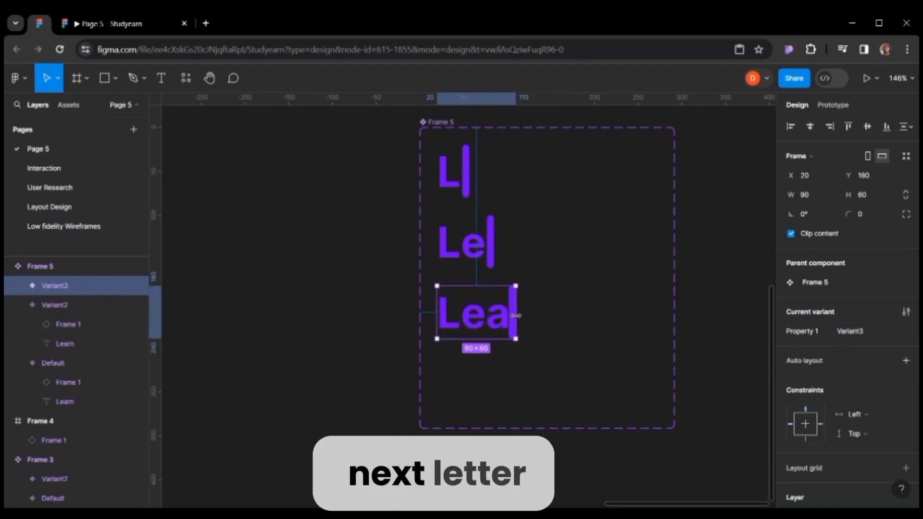
{"action": "left_click", "coordinate": [483, 364]}
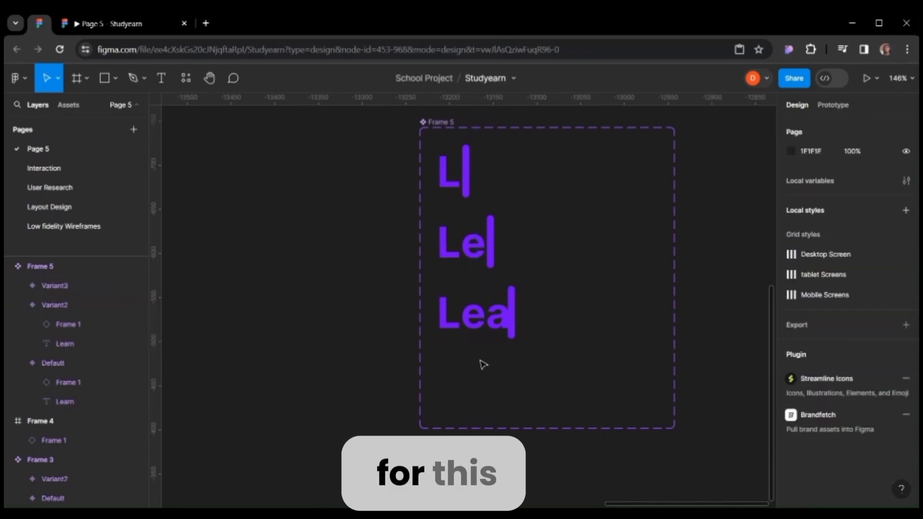
{"action": "left_click", "coordinate": [486, 315]}
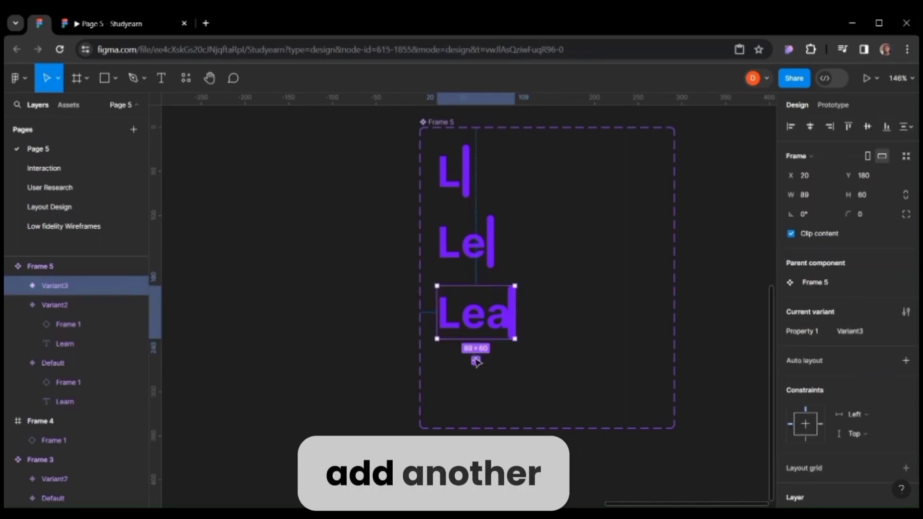
Duplicate the third variant and widen the copy to 112 px to reveal Lear.
{"action": "key", "text": "ctrl+d"}
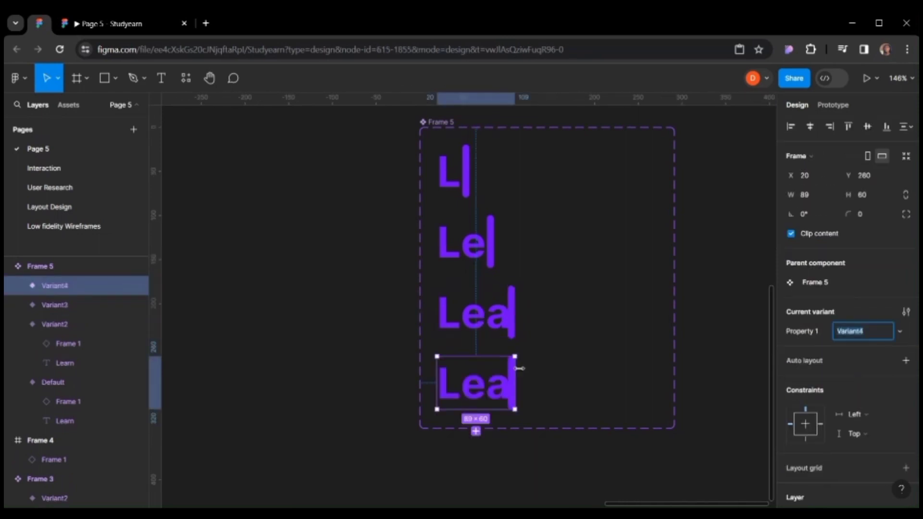
{"action": "left_click_drag", "start_coordinate": [519, 368], "coordinate": [535, 368]}
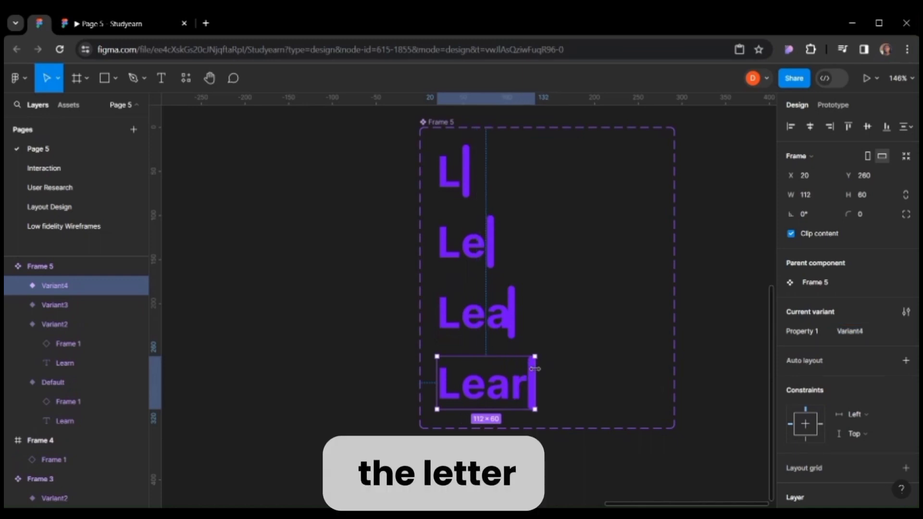
Add a fifth variant and widen it to 142 px to reveal the full word Learn.
{"action": "scroll", "coordinate": [497, 334], "scroll_direction": "down", "scroll_amount": 3}
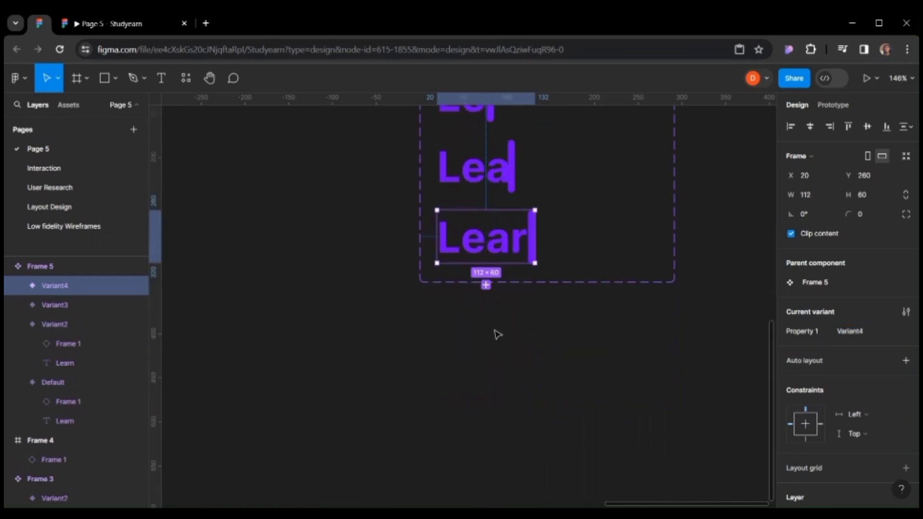
{"action": "left_click", "coordinate": [486, 285]}
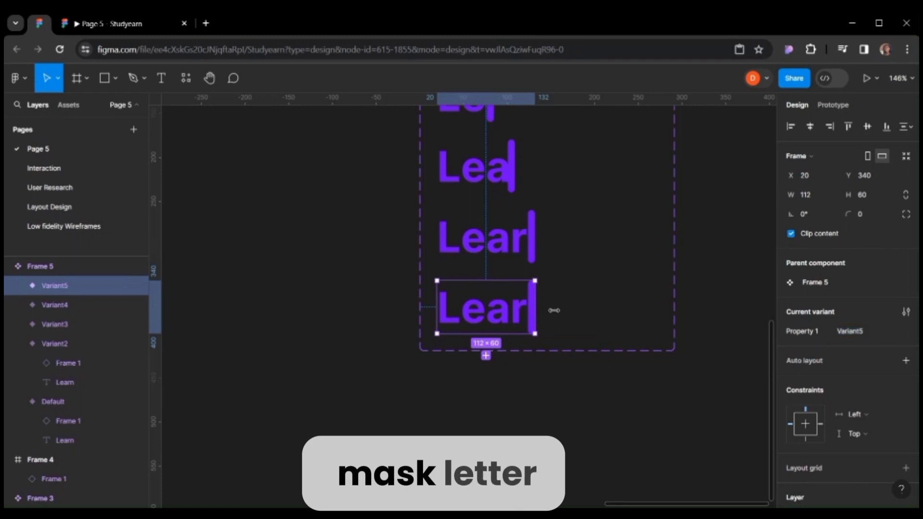
{"action": "left_click_drag", "start_coordinate": [553, 310], "coordinate": [560, 310]}
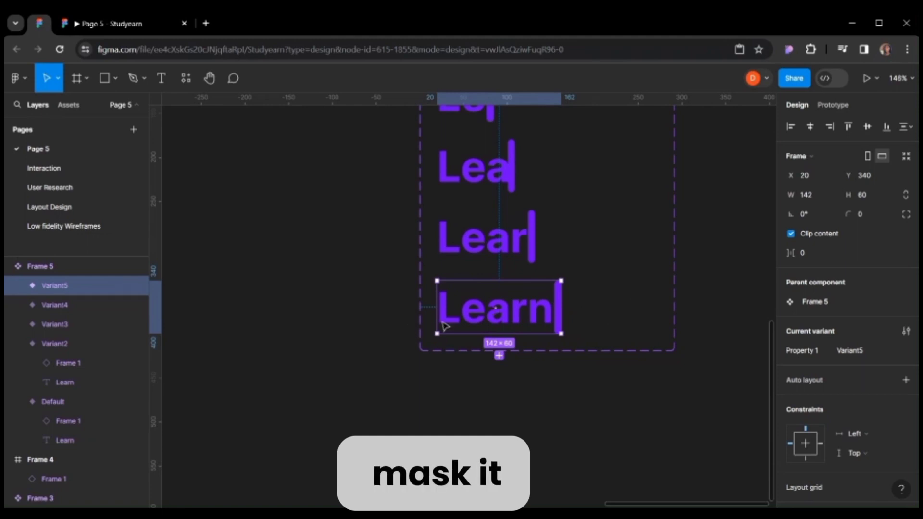
Add a sixth variant and narrow it to 112 px so it shows Lear.
{"action": "left_click", "coordinate": [499, 356]}
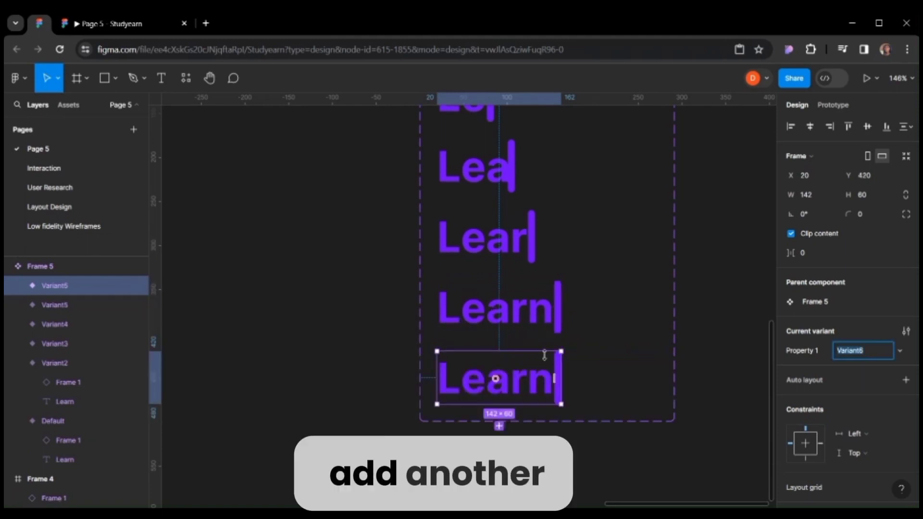
{"action": "scroll", "coordinate": [572, 356], "scroll_direction": "down", "scroll_amount": 1}
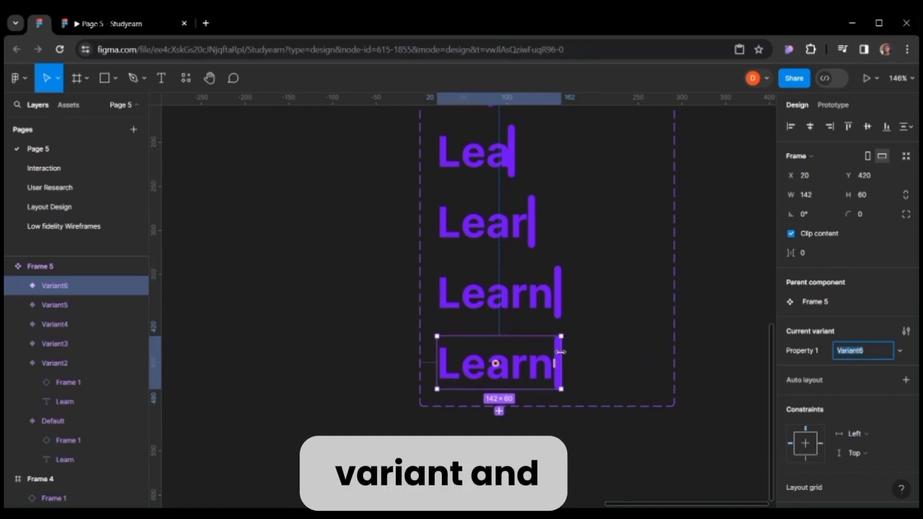
{"action": "left_click_drag", "start_coordinate": [561, 352], "coordinate": [533, 357]}
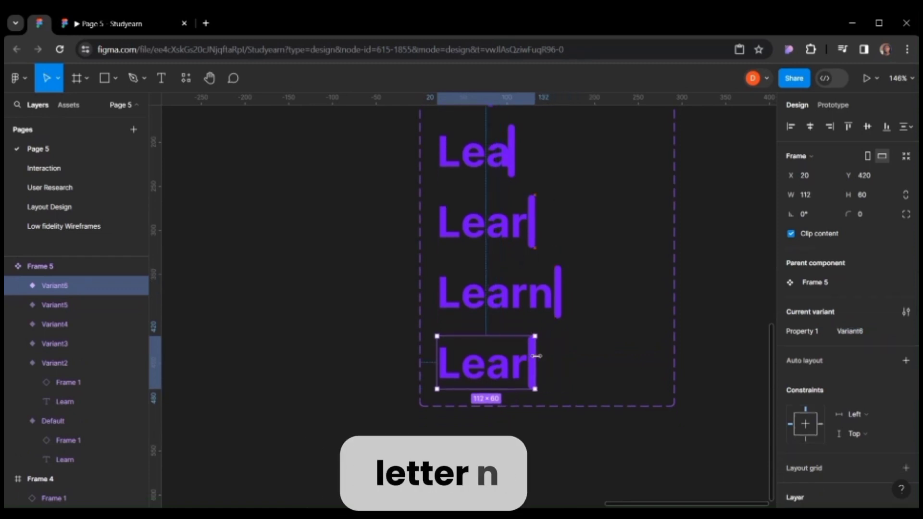
Add a seventh variant and narrow it to 91 px so it shows Lea.
{"action": "left_click", "coordinate": [486, 411]}
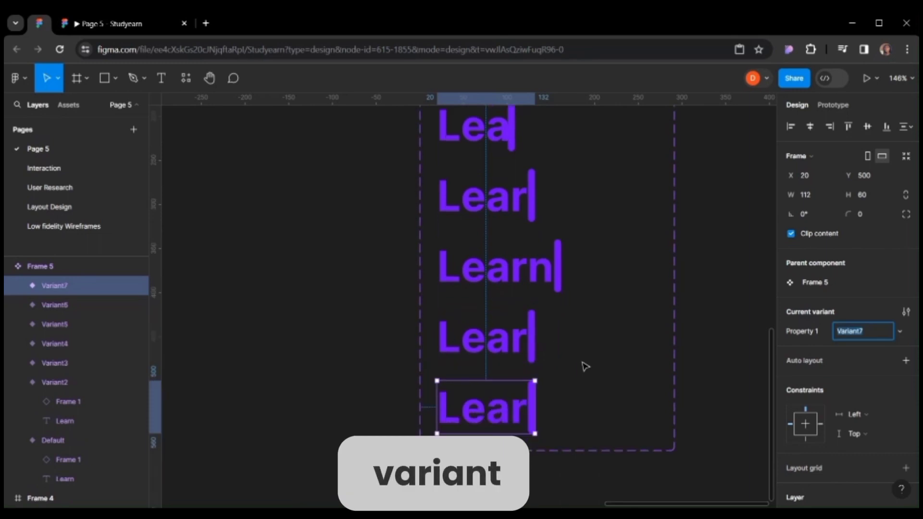
{"action": "scroll", "coordinate": [583, 366], "scroll_direction": "down", "scroll_amount": 5}
{"action": "left_click_drag", "start_coordinate": [536, 274], "coordinate": [517, 276]}
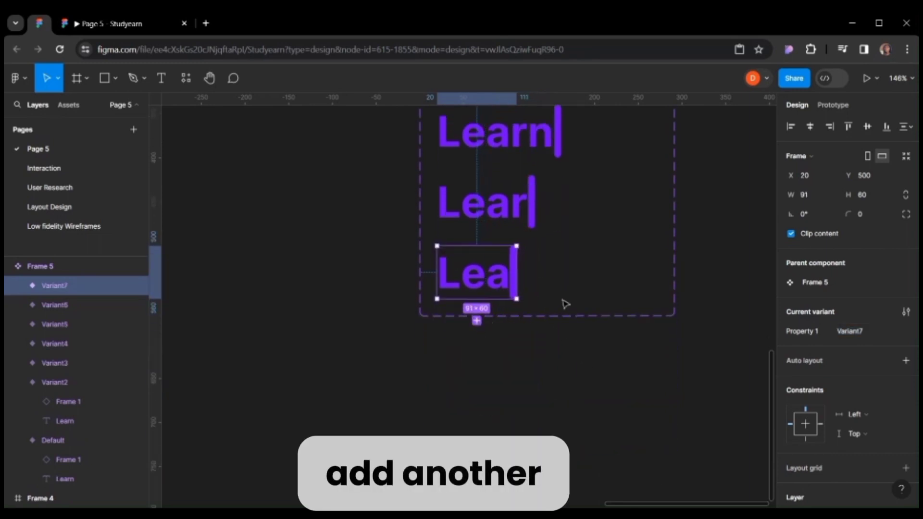
Add eighth and ninth variants narrowed to 67 px and 36 px, showing Le and L.
{"action": "scroll", "coordinate": [569, 299], "scroll_direction": "down", "scroll_amount": 1}
{"action": "left_click_drag", "start_coordinate": [514, 337], "coordinate": [494, 339]}
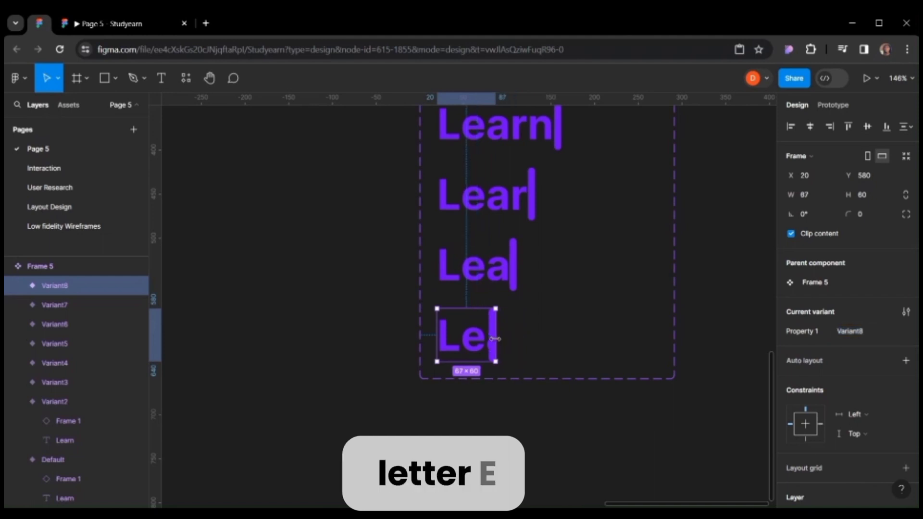
{"action": "left_click", "coordinate": [466, 384]}
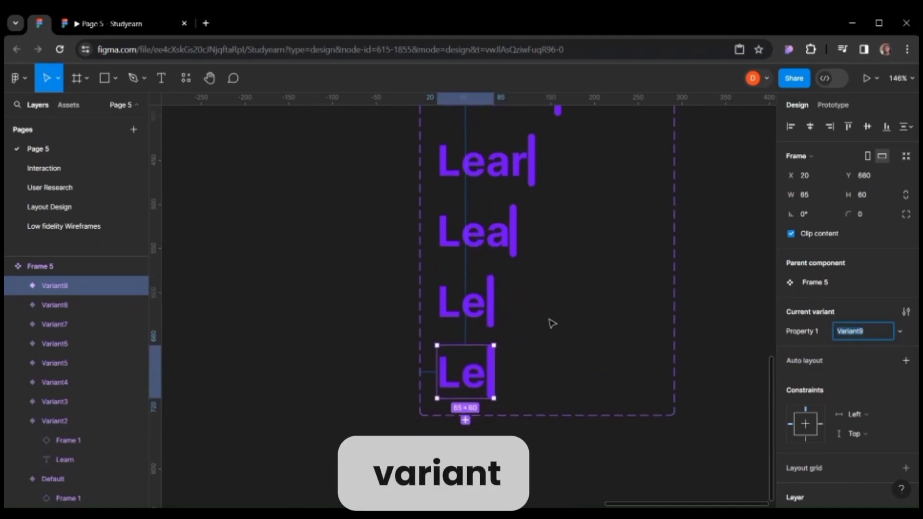
{"action": "left_click_drag", "start_coordinate": [492, 338], "coordinate": [468, 339]}
Add a tenth variant and narrow it to 11 px so only the cursor shows.
{"action": "left_click", "coordinate": [451, 394]}
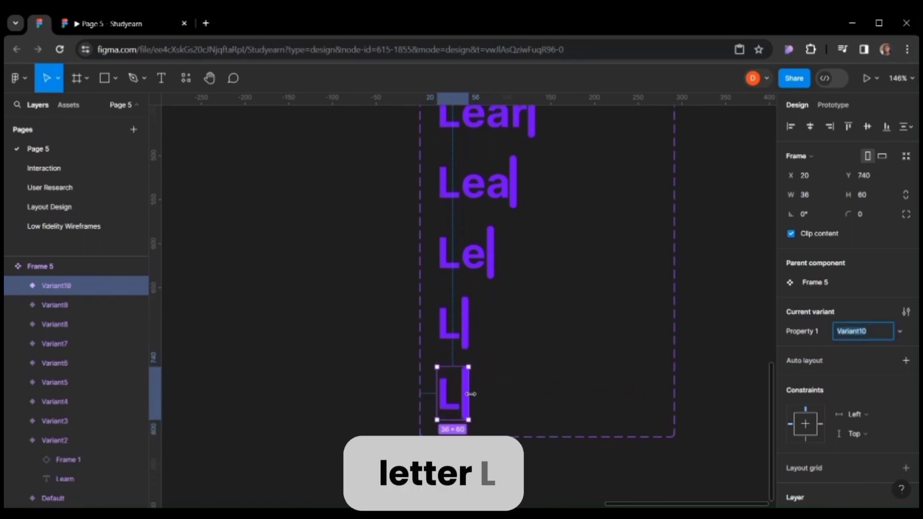
{"action": "left_click_drag", "start_coordinate": [468, 393], "coordinate": [447, 393]}
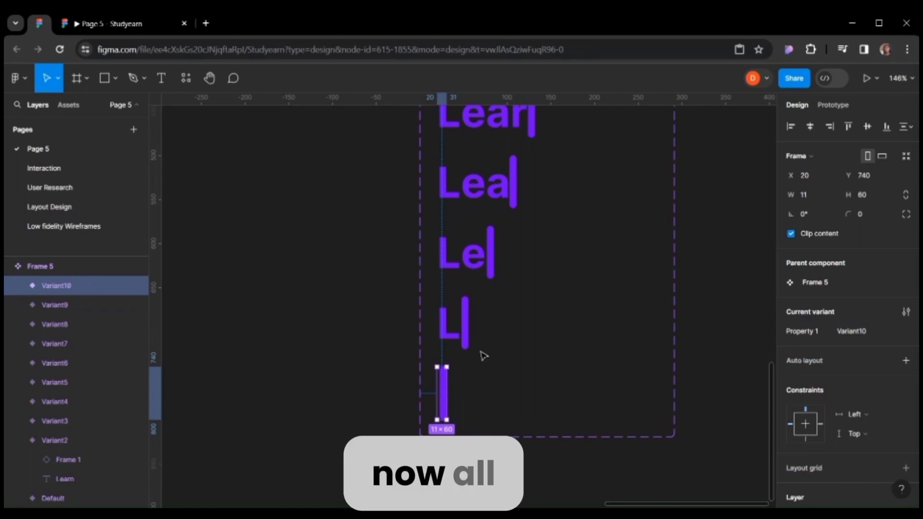
{"action": "scroll", "coordinate": [482, 355], "scroll_direction": "down", "scroll_amount": 1}
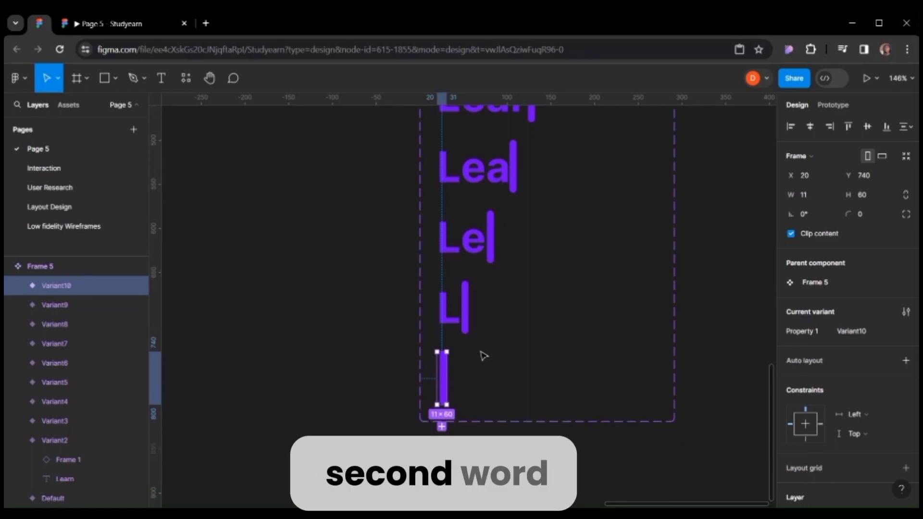
{"action": "scroll", "coordinate": [487, 366], "scroll_direction": "down", "scroll_amount": 2}
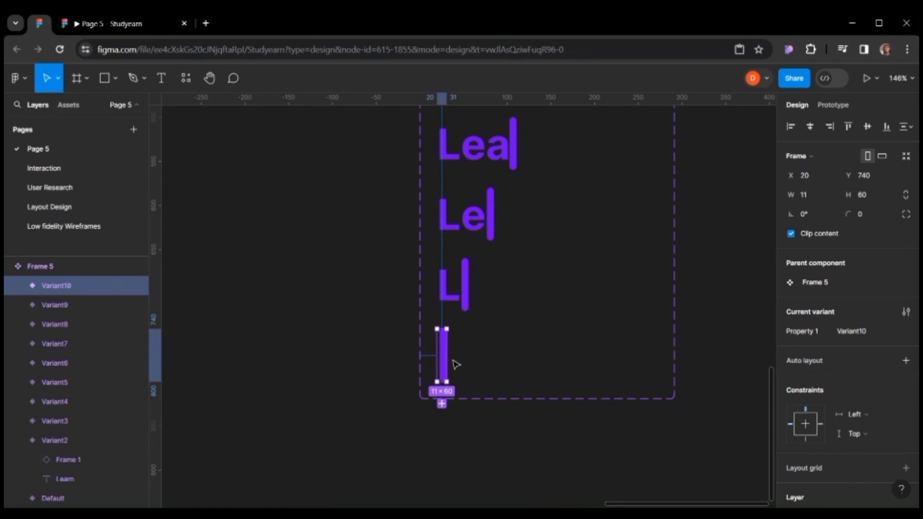
Add an eleventh variant, widen it, and retype its text as Earn.
{"action": "left_click", "coordinate": [443, 404]}
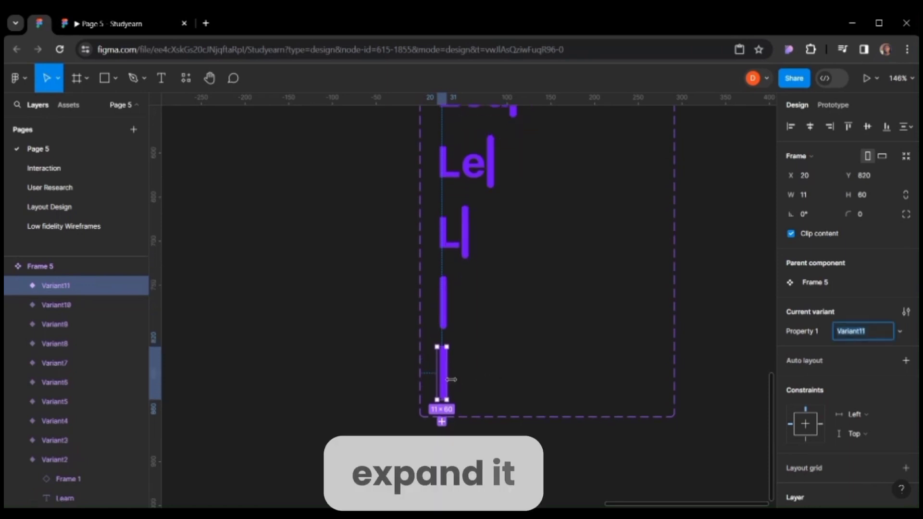
{"action": "left_click_drag", "start_coordinate": [447, 379], "coordinate": [553, 380]}
{"action": "double_click", "coordinate": [503, 383]}
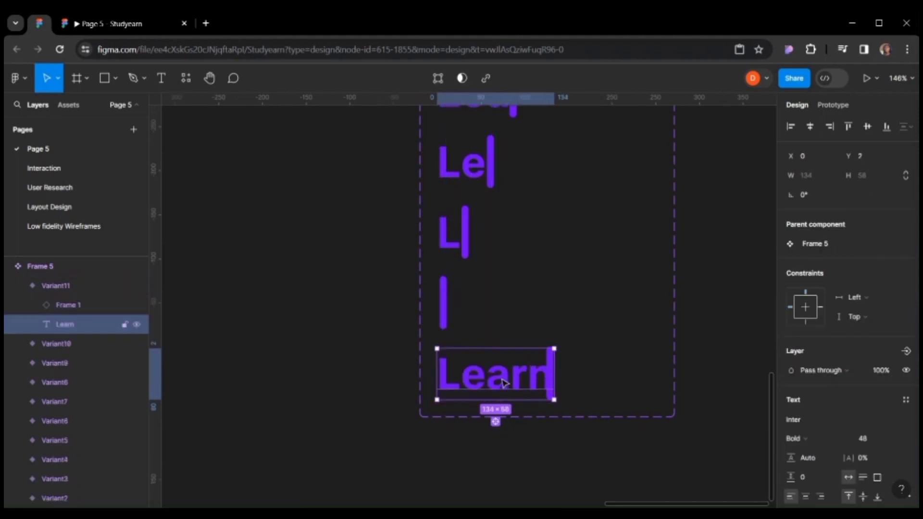
{"action": "double_click", "coordinate": [503, 382]}
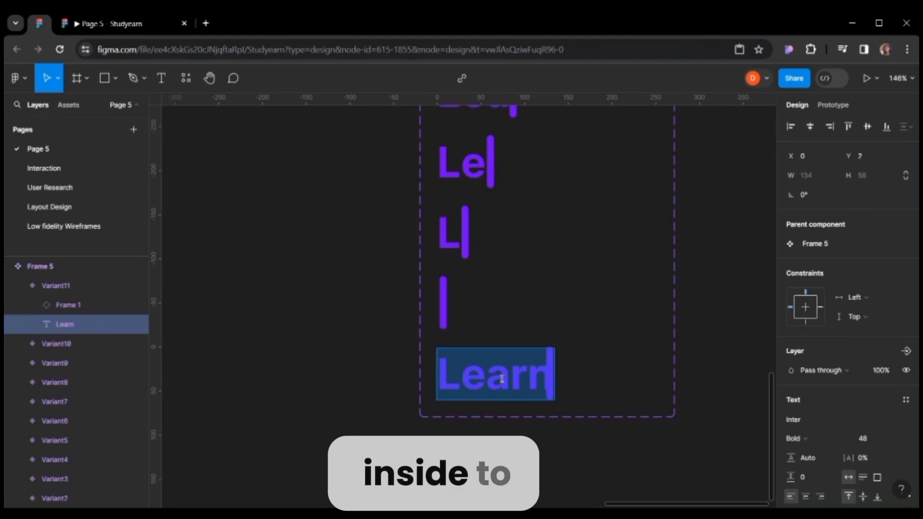
{"action": "type", "text": "Earn"}
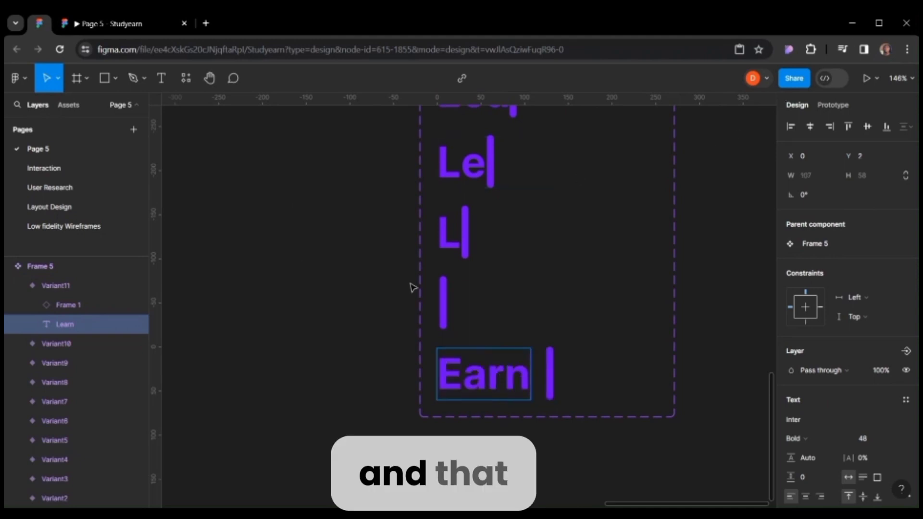
{"action": "key", "text": "Escape"}
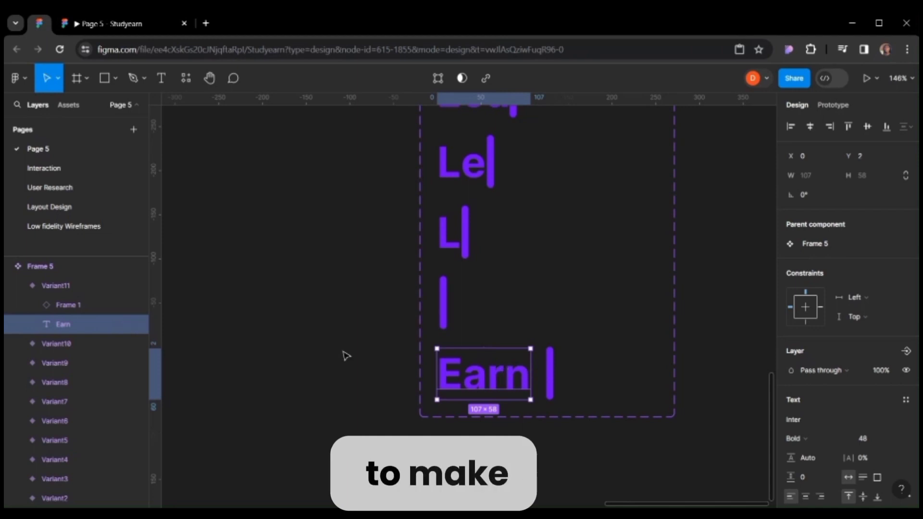
Select the eleventh variant and narrow it to 36 px so only E shows.
{"action": "left_click", "coordinate": [67, 306]}
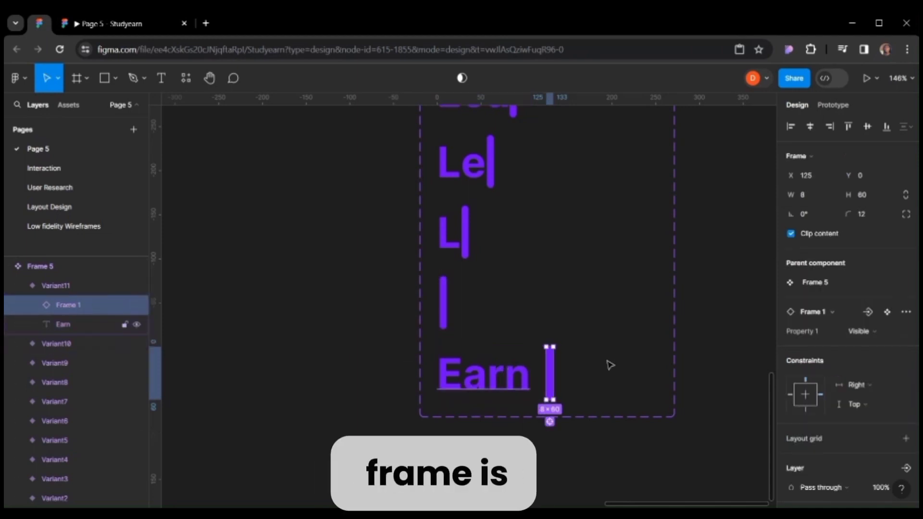
{"action": "left_click", "coordinate": [84, 287]}
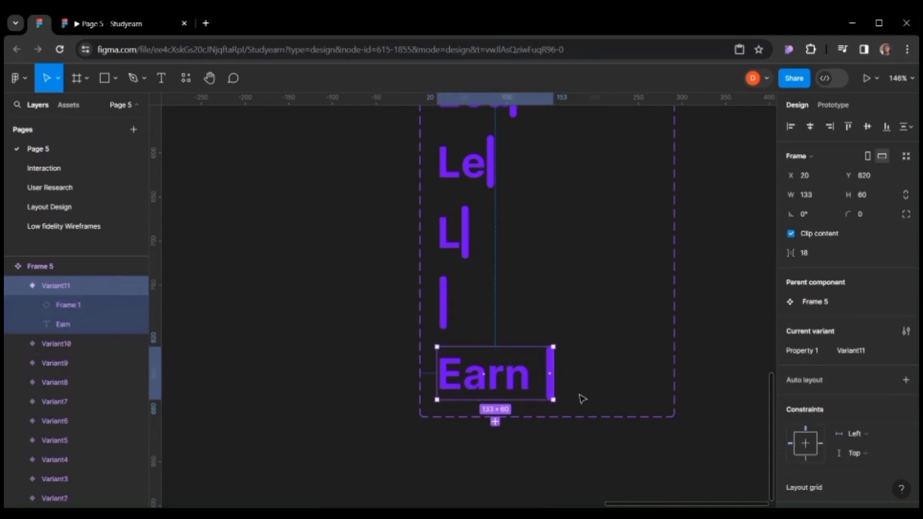
{"action": "left_click_drag", "start_coordinate": [482, 370], "coordinate": [469, 370]}
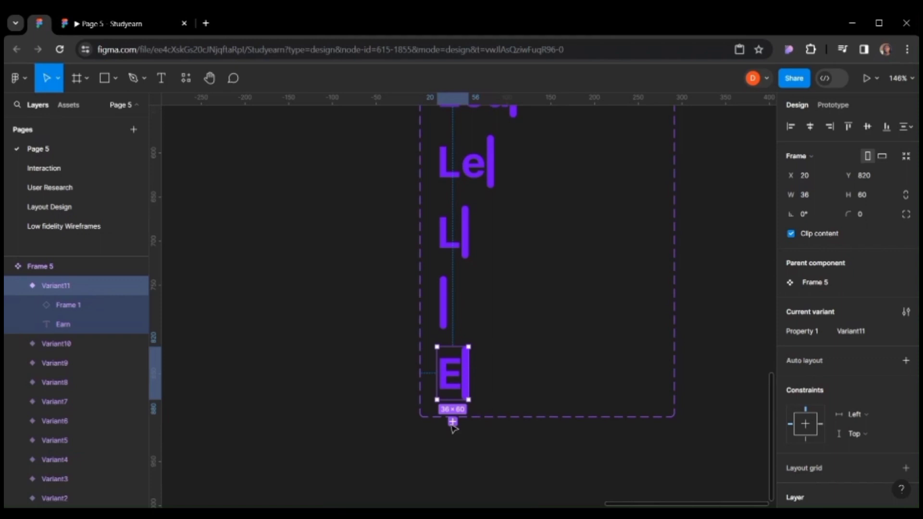
Add a twelfth variant and widen it to 68 px to reveal Ea.
{"action": "left_click", "coordinate": [453, 421]}
{"action": "scroll", "coordinate": [521, 416], "scroll_direction": "down", "scroll_amount": 2}
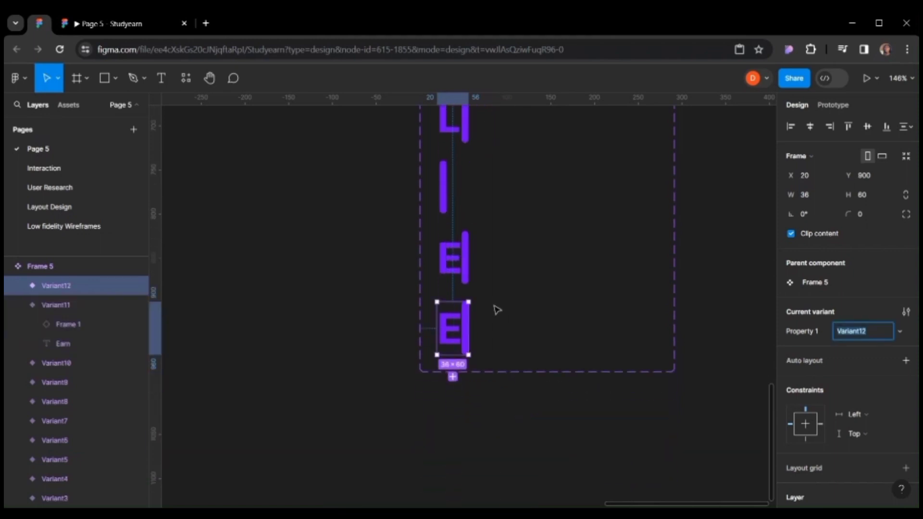
{"action": "left_click_drag", "start_coordinate": [473, 327], "coordinate": [497, 327]}
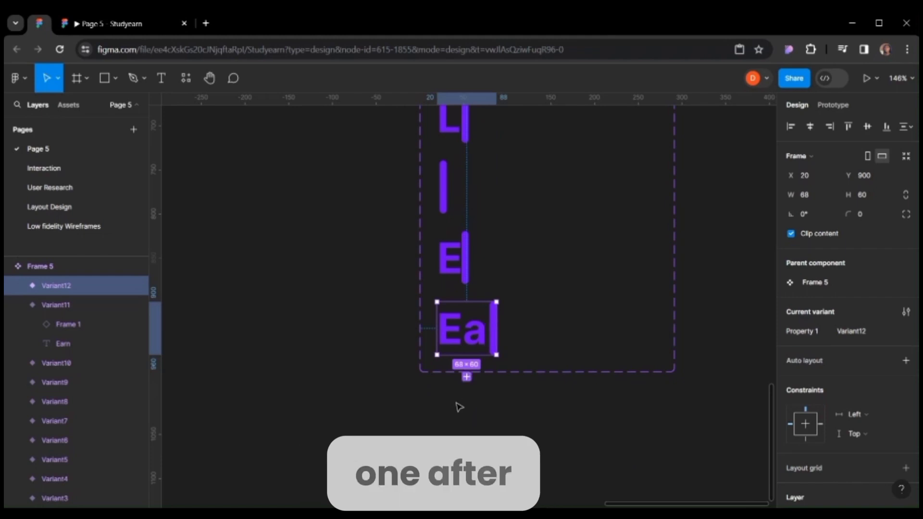
Add a thirteenth variant and widen it to 84 px to reveal Ear.
{"action": "left_click", "coordinate": [467, 377]}
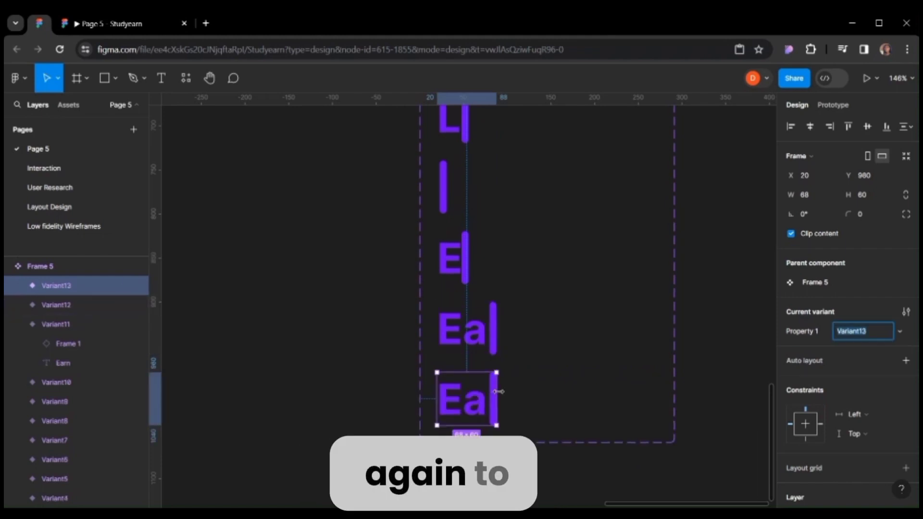
{"action": "left_click_drag", "start_coordinate": [497, 391], "coordinate": [510, 389]}
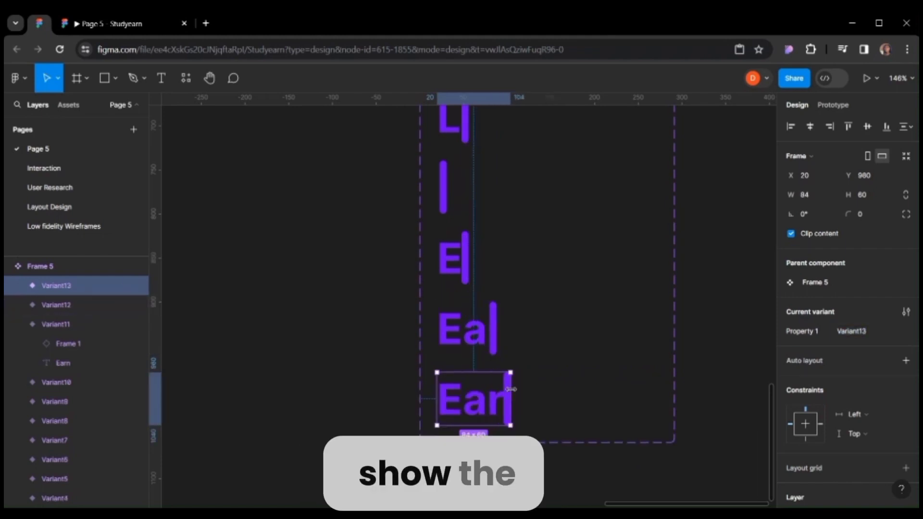
Add a fourteenth variant and widen it to 115 px to reveal Earn.
{"action": "left_click", "coordinate": [473, 447]}
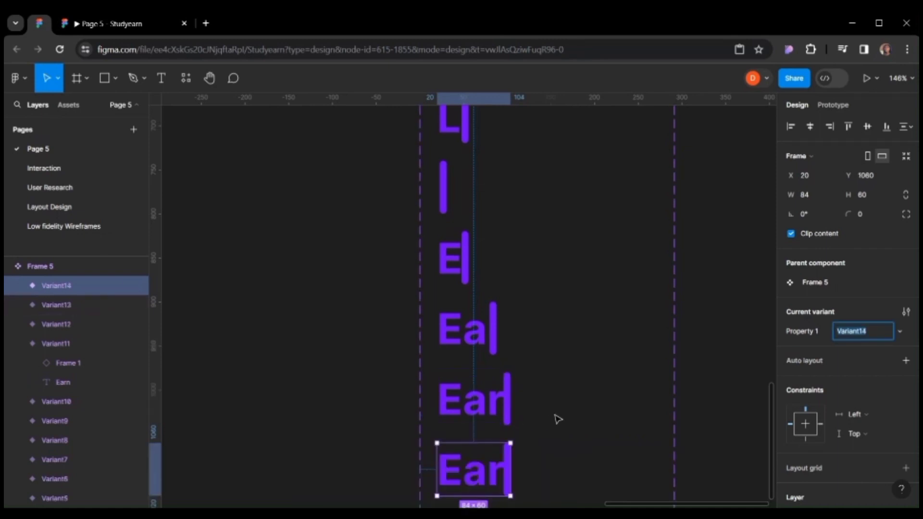
{"action": "scroll", "coordinate": [555, 413], "scroll_direction": "down", "scroll_amount": 3}
{"action": "left_click_drag", "start_coordinate": [513, 325], "coordinate": [538, 327]}
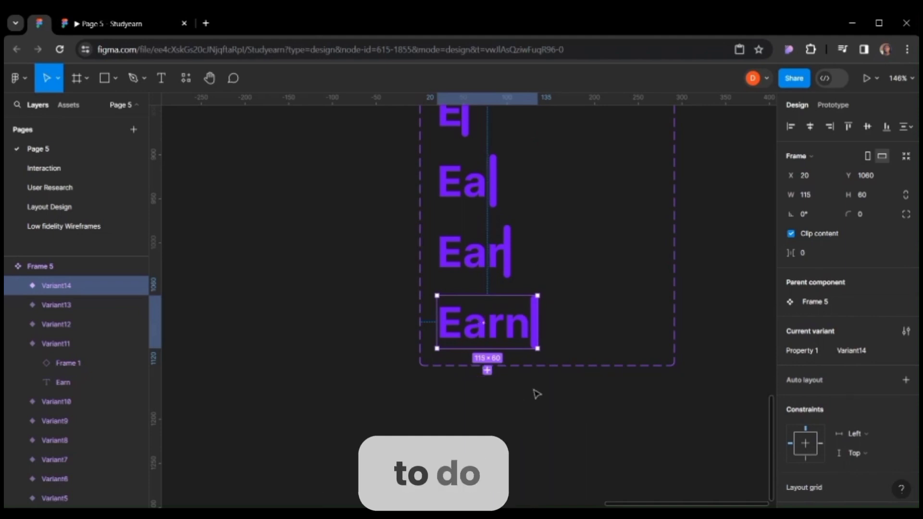
Link the Default variant to Variant2 with an After delay interaction of 200 ms.
{"action": "scroll", "coordinate": [537, 394], "scroll_direction": "down", "scroll_amount": 4}
{"action": "scroll", "coordinate": [618, 292], "scroll_direction": "up", "scroll_amount": 5}
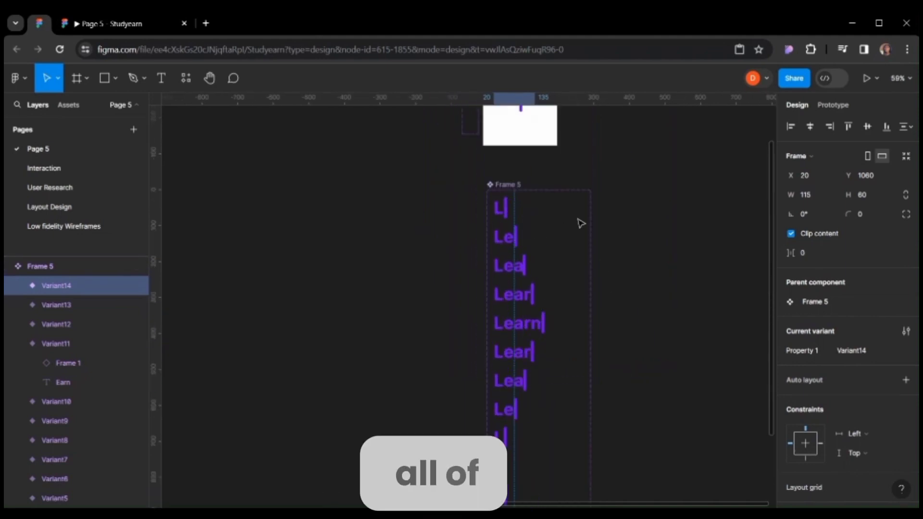
{"action": "scroll", "coordinate": [580, 223], "scroll_direction": "down", "scroll_amount": 3}
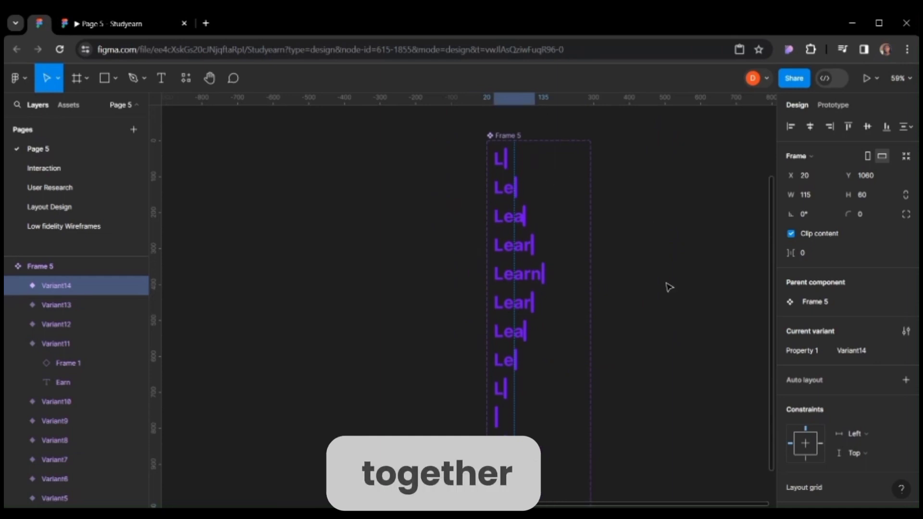
{"action": "scroll", "coordinate": [582, 365], "scroll_direction": "down", "scroll_amount": 2}
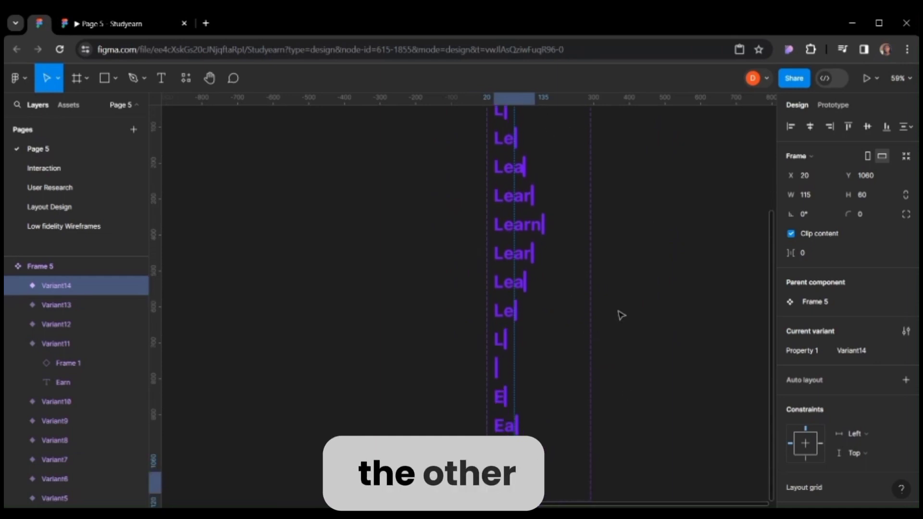
{"action": "scroll", "coordinate": [534, 144], "scroll_direction": "up", "scroll_amount": 1}
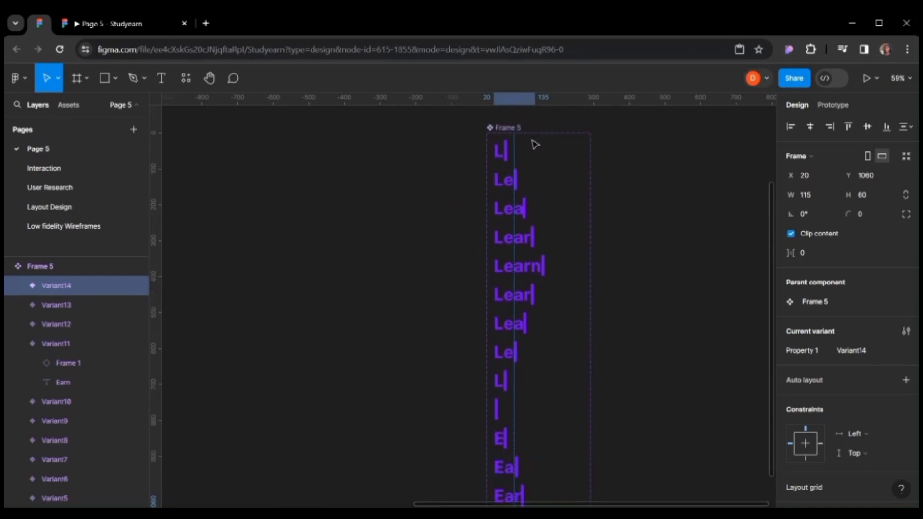
{"action": "left_click", "coordinate": [503, 151]}
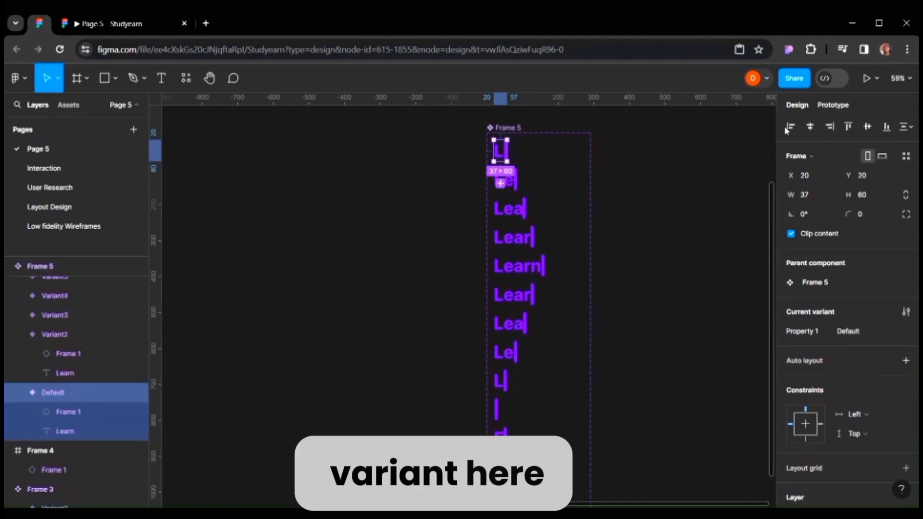
{"action": "left_click", "coordinate": [835, 106]}
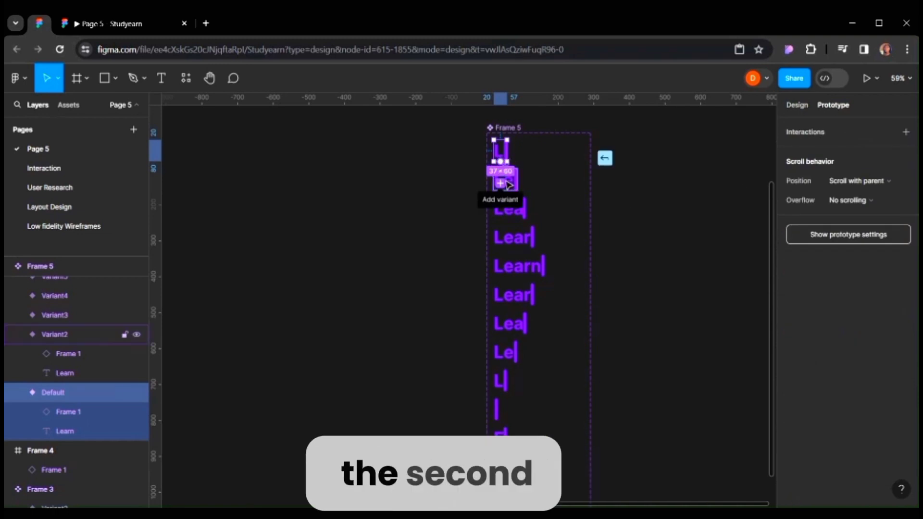
{"action": "left_click_drag", "start_coordinate": [500, 162], "coordinate": [504, 181]}
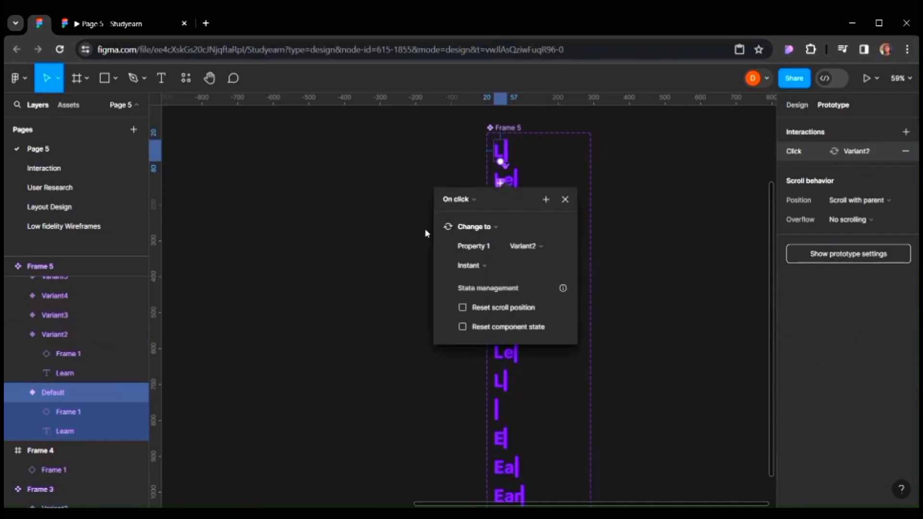
{"action": "left_click", "coordinate": [473, 200]}
{"action": "left_click", "coordinate": [470, 348]}
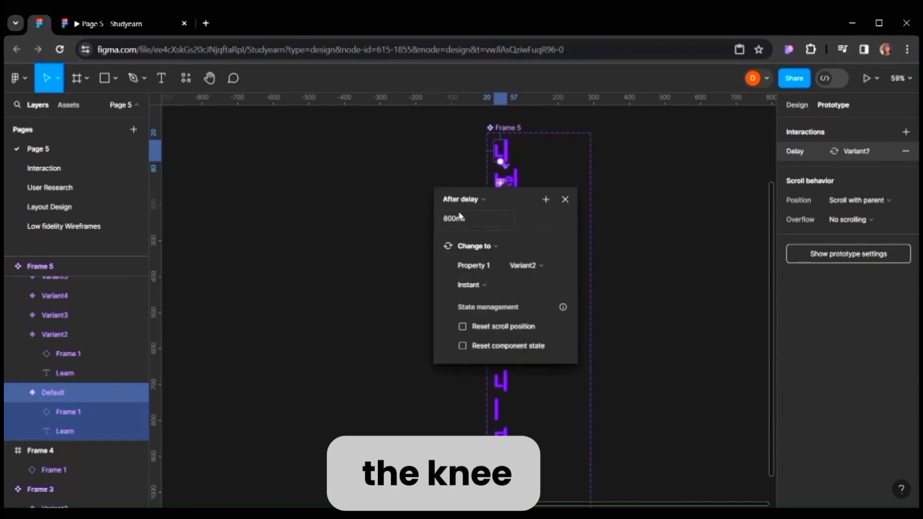
{"action": "left_click", "coordinate": [459, 217]}
{"action": "type", "text": "200"}
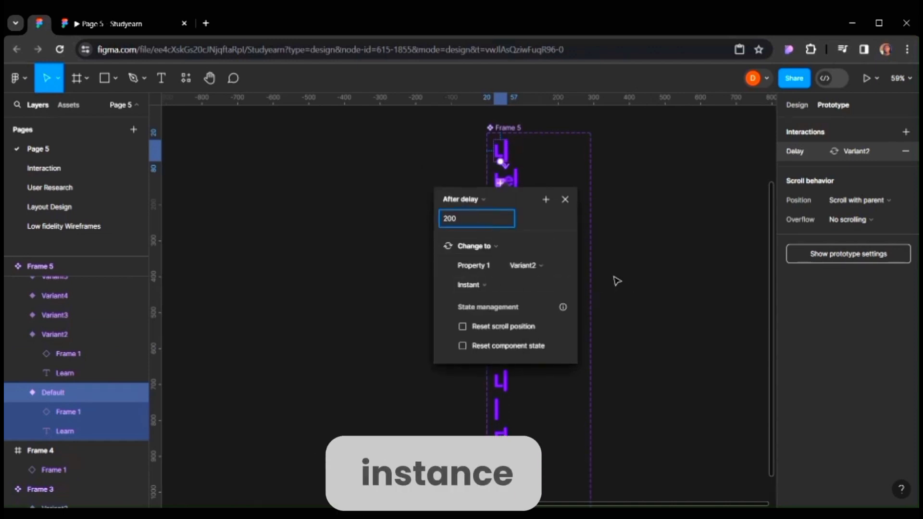
{"action": "left_click", "coordinate": [590, 250]}
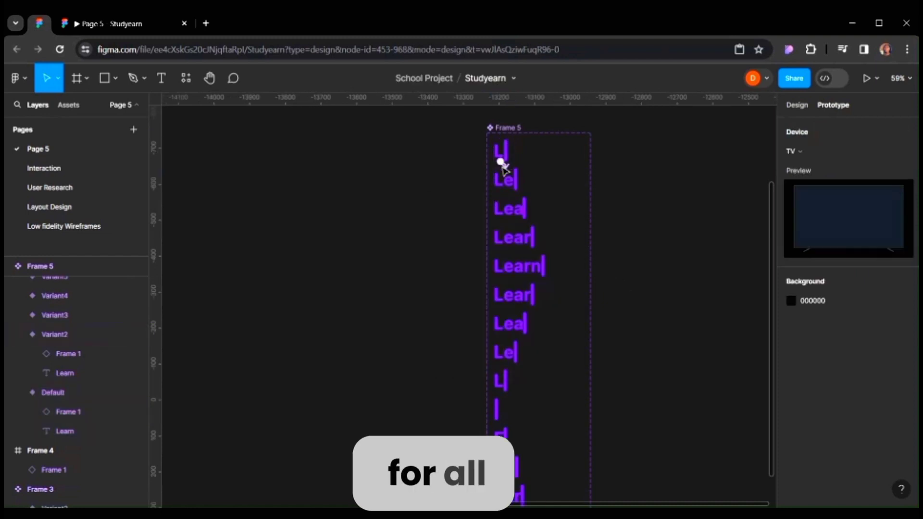
Link Variant2 and Variant3 each to the following variant with After delay interactions.
{"action": "scroll", "coordinate": [599, 276], "scroll_direction": "down", "scroll_amount": 2}
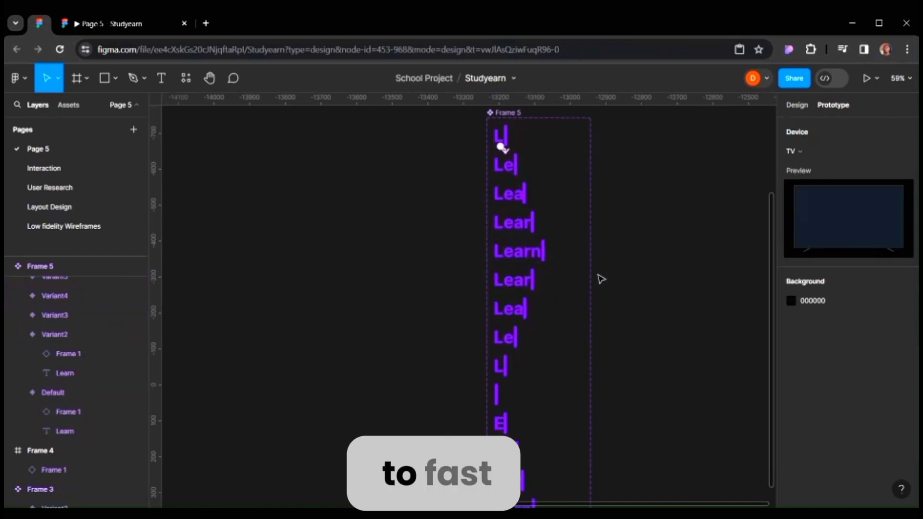
{"action": "scroll", "coordinate": [591, 302], "scroll_direction": "down", "scroll_amount": 2}
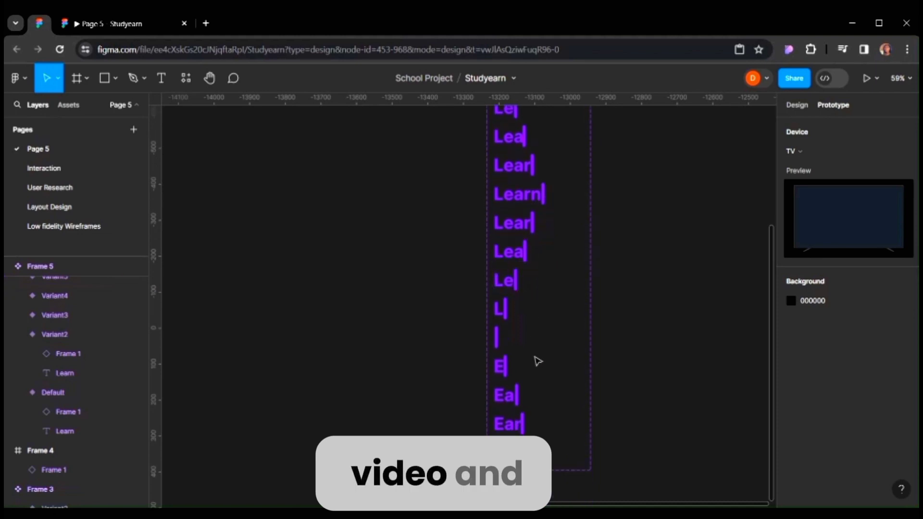
{"action": "scroll", "coordinate": [591, 302], "scroll_direction": "up", "scroll_amount": 5}
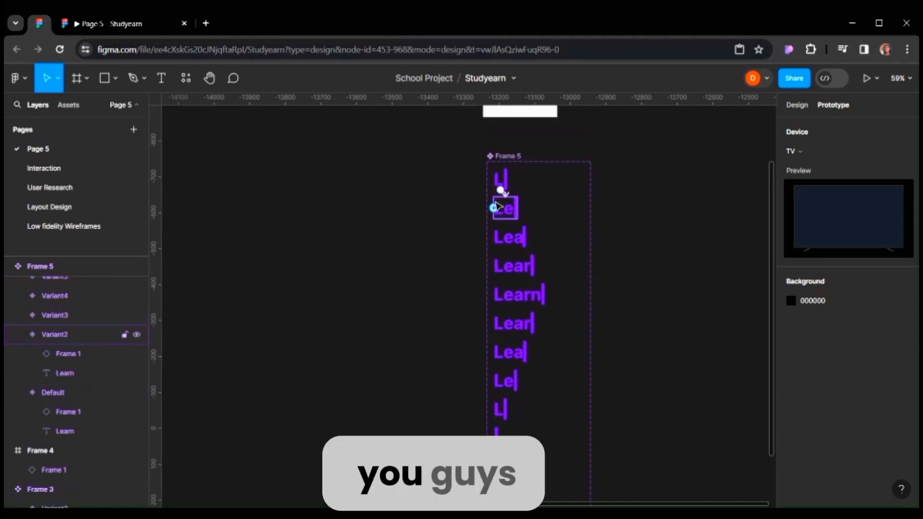
{"action": "scroll", "coordinate": [498, 207], "scroll_direction": "up", "scroll_amount": 2}
{"action": "left_click_drag", "start_coordinate": [509, 224], "coordinate": [533, 293]}
{"action": "left_click", "coordinate": [480, 283]}
{"action": "left_click", "coordinate": [489, 454]}
{"action": "left_click", "coordinate": [519, 286]}
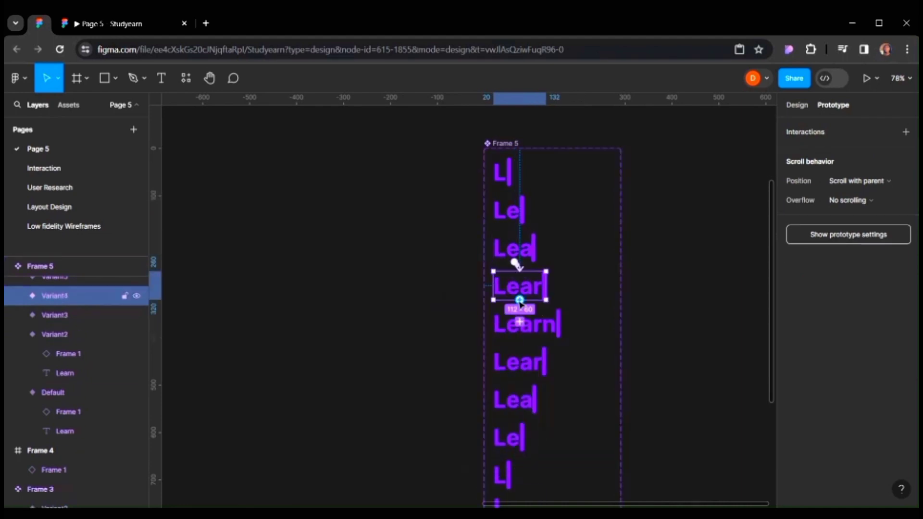
Continue chaining After delay interactions from Variant4 through Variant7 to each following variant.
{"action": "scroll", "coordinate": [519, 289], "scroll_direction": "down", "scroll_amount": 2}
{"action": "left_click_drag", "start_coordinate": [521, 243], "coordinate": [526, 265]}
{"action": "left_click", "coordinate": [585, 282]}
{"action": "scroll", "coordinate": [529, 240], "scroll_direction": "down", "scroll_amount": 1}
{"action": "left_click", "coordinate": [464, 245]}
{"action": "left_click_drag", "start_coordinate": [524, 209], "coordinate": [515, 233]}
{"action": "left_click", "coordinate": [476, 398]}
{"action": "left_click", "coordinate": [465, 245]}
{"action": "left_click", "coordinate": [574, 286]}
{"action": "scroll", "coordinate": [519, 269], "scroll_direction": "down", "scroll_amount": 2}
{"action": "left_click", "coordinate": [464, 245]}
{"action": "left_click", "coordinate": [457, 435]}
{"action": "left_click", "coordinate": [618, 274]}
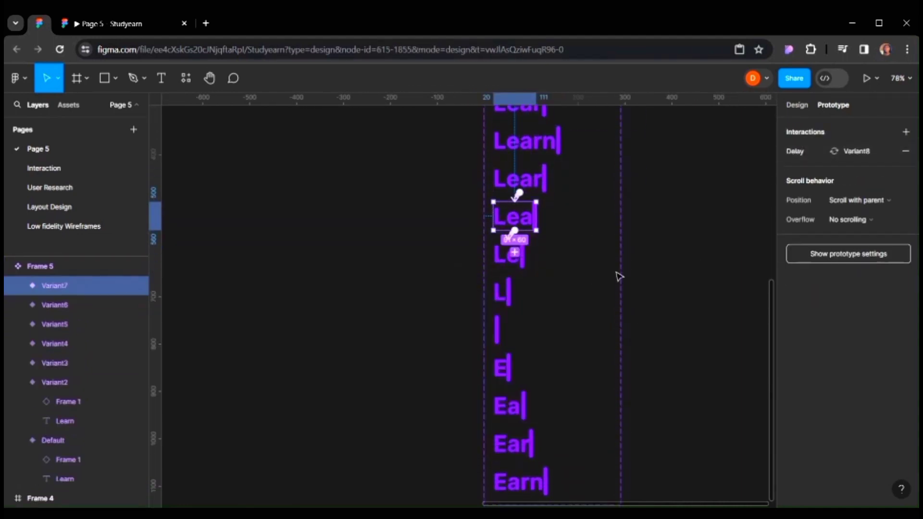
Chain After delay interactions from Variant8 onward so every variant changes to the next one.
{"action": "scroll", "coordinate": [529, 241], "scroll_direction": "down", "scroll_amount": 1}
{"action": "left_click_drag", "start_coordinate": [508, 201], "coordinate": [503, 332]}
{"action": "key", "text": "Escape"}
{"action": "left_click", "coordinate": [454, 274]}
{"action": "left_click", "coordinate": [471, 432]}
{"action": "key", "text": "Escape"}
{"action": "left_click", "coordinate": [454, 315]}
{"action": "left_click", "coordinate": [481, 470]}
{"action": "key", "text": "Escape"}
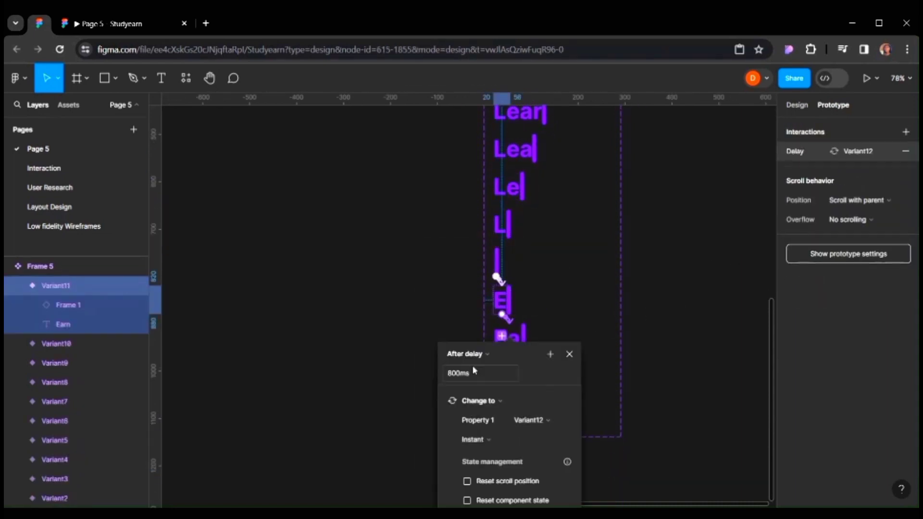
{"action": "scroll", "coordinate": [509, 327], "scroll_direction": "down", "scroll_amount": 1}
{"action": "left_click", "coordinate": [510, 332]}
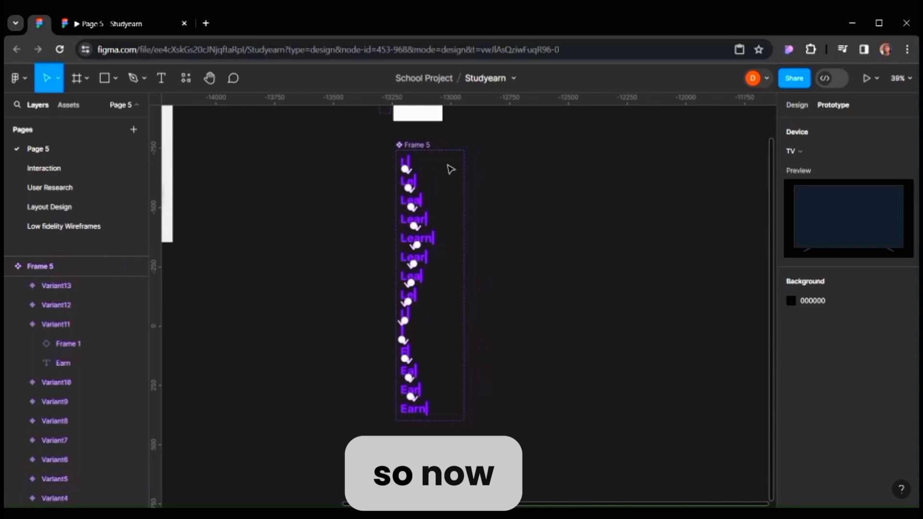
{"action": "scroll", "coordinate": [447, 169], "scroll_direction": "right", "scroll_amount": 1}
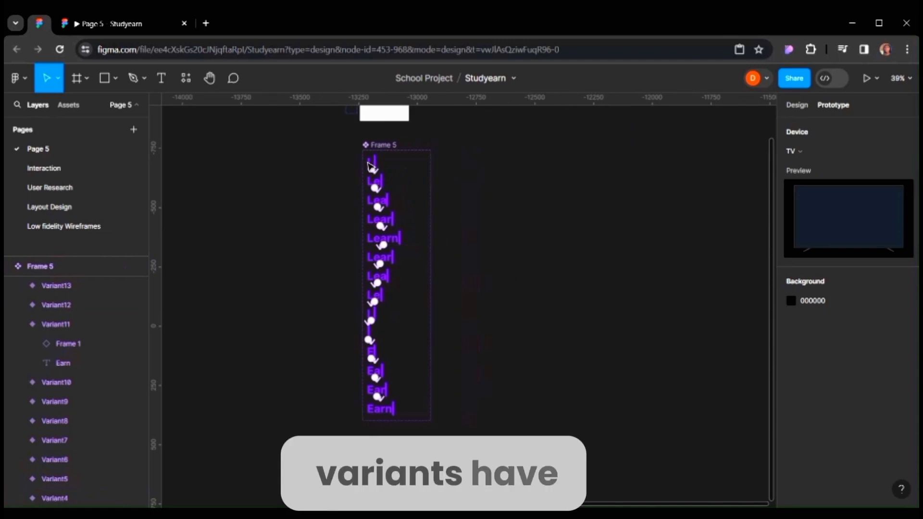
{"action": "scroll", "coordinate": [427, 226], "scroll_direction": "down", "scroll_amount": 1}
{"action": "left_click", "coordinate": [799, 105]}
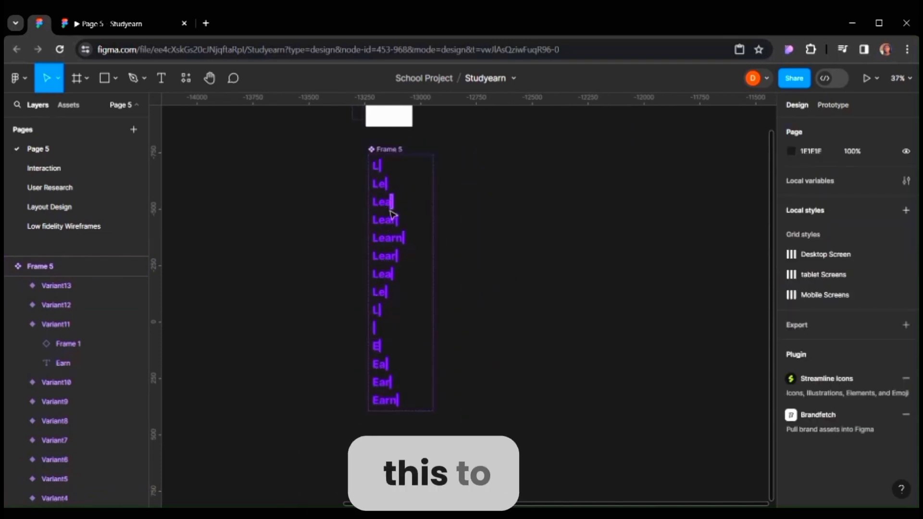
Move the Design landing page frame beside the Frame 5 component set.
{"action": "scroll", "coordinate": [393, 213], "scroll_direction": "down", "scroll_amount": 3}
{"action": "scroll", "coordinate": [393, 215], "scroll_direction": "left", "scroll_amount": 3}
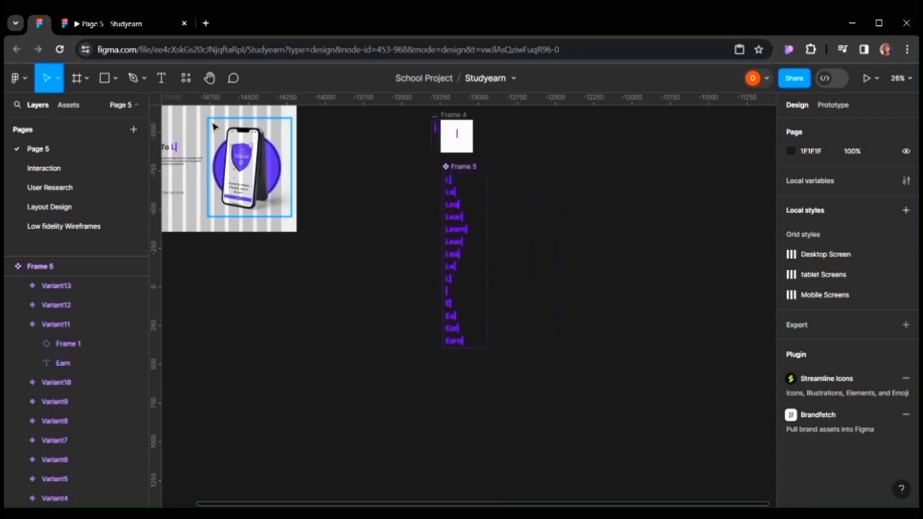
{"action": "scroll", "coordinate": [215, 126], "scroll_direction": "left", "scroll_amount": 10}
{"action": "scroll", "coordinate": [420, 127], "scroll_direction": "up", "scroll_amount": 3}
{"action": "left_click", "coordinate": [360, 172]}
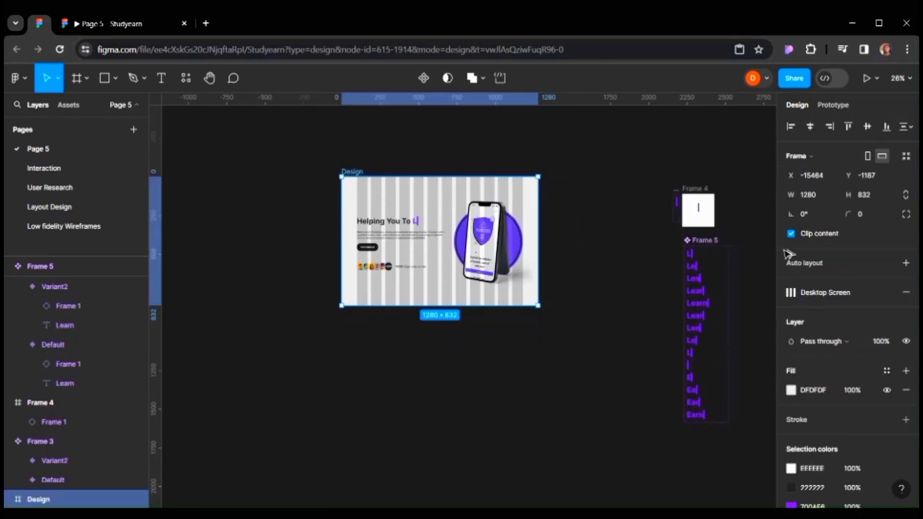
{"action": "left_click_drag", "start_coordinate": [787, 253], "coordinate": [473, 275]}
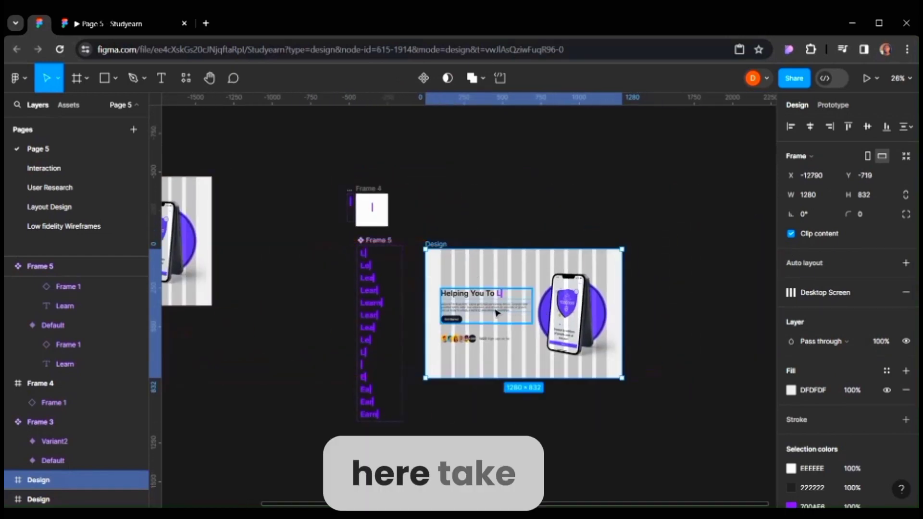
Delete the old cursor instance after the Helping You To heading.
{"action": "scroll", "coordinate": [498, 290], "scroll_direction": "up", "scroll_amount": 5}
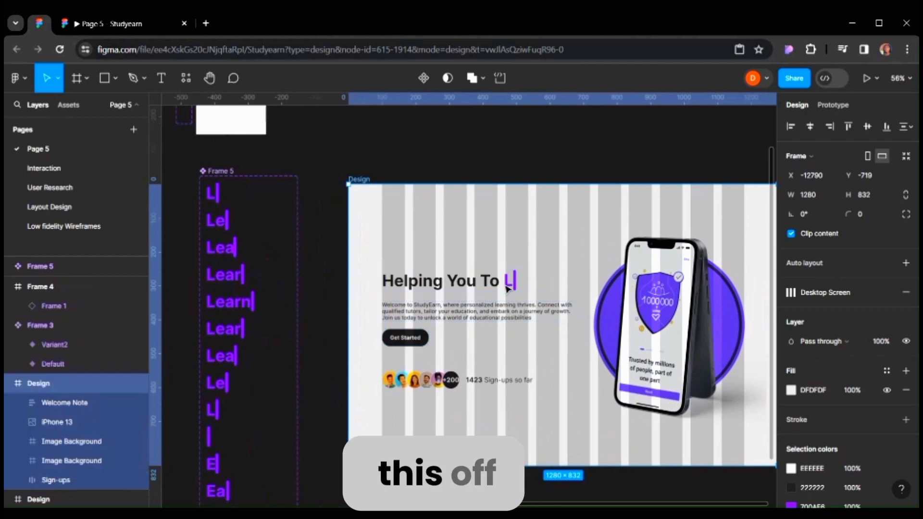
{"action": "left_click", "coordinate": [507, 288]}
{"action": "double_click", "coordinate": [509, 288]}
{"action": "double_click", "coordinate": [512, 290]}
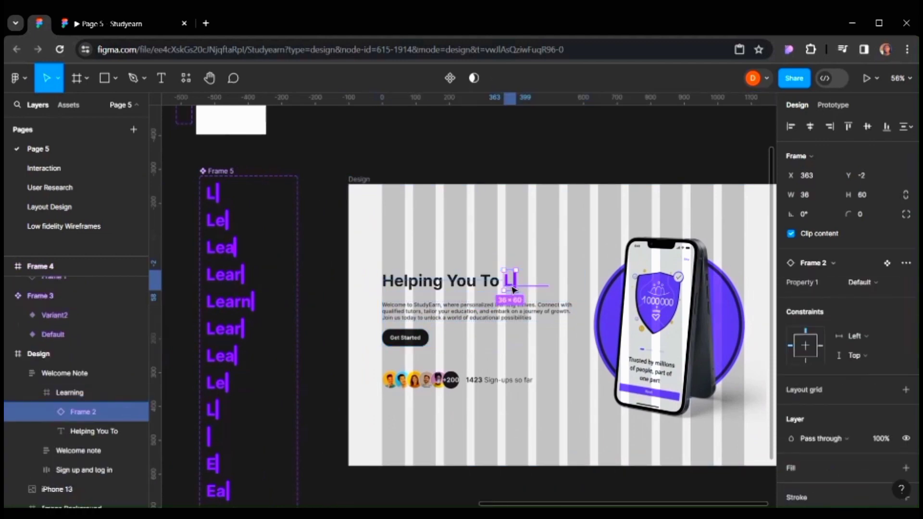
{"action": "key", "text": "Delete"}
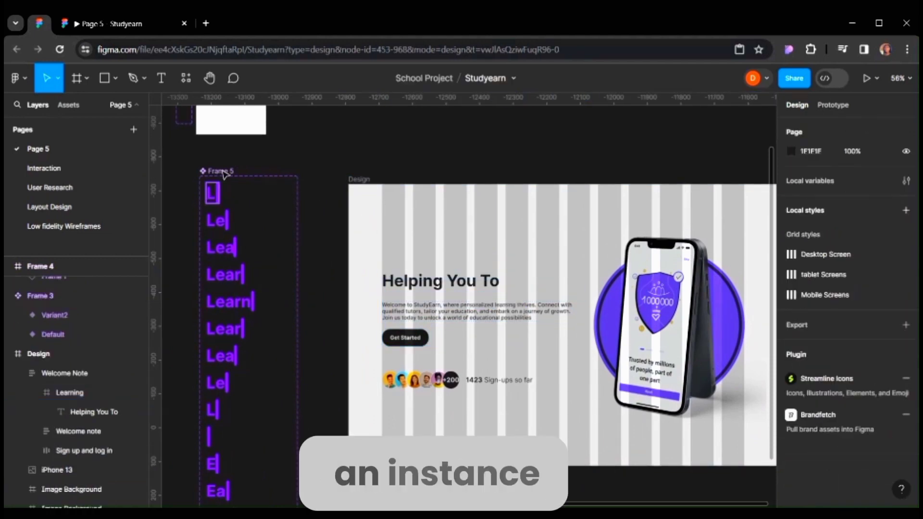
Search the assets for frame5 and place a Frame 5 instance after the Helping You To heading.
{"action": "left_click", "coordinate": [224, 172]}
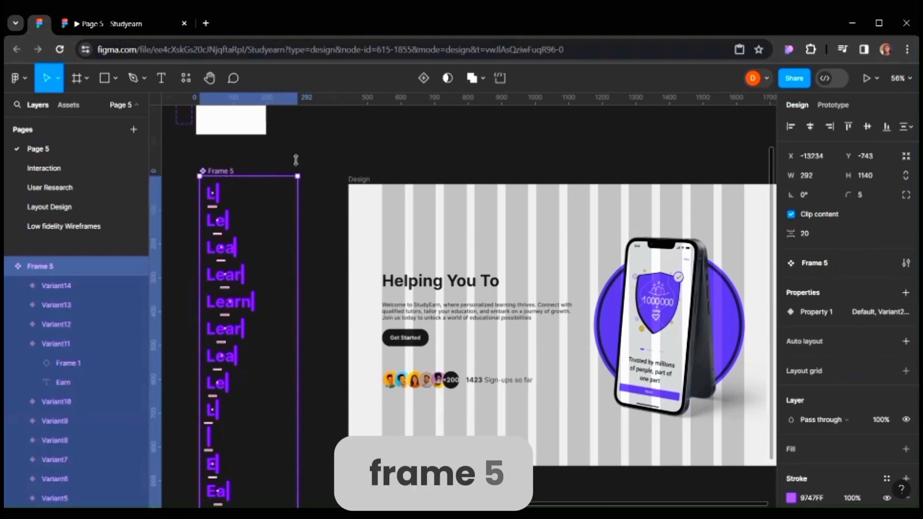
{"action": "left_click", "coordinate": [68, 104]}
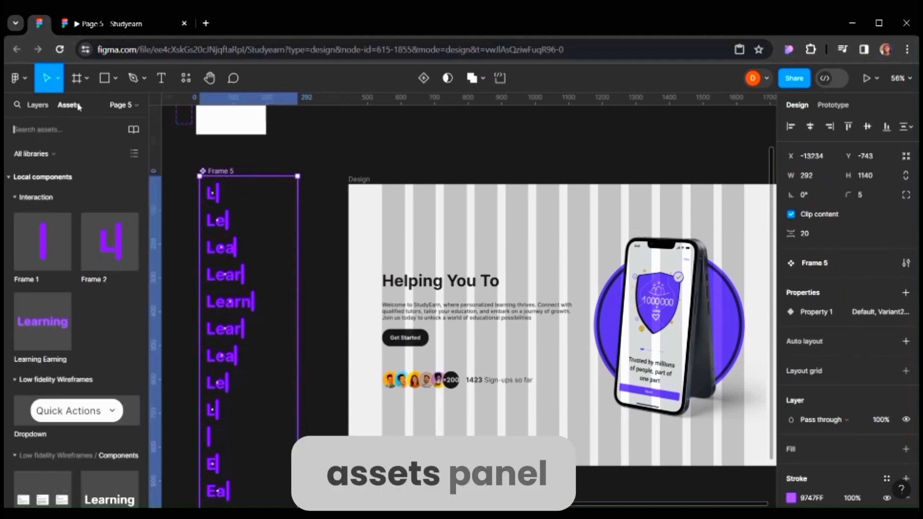
{"action": "scroll", "coordinate": [82, 269], "scroll_direction": "down", "scroll_amount": 5}
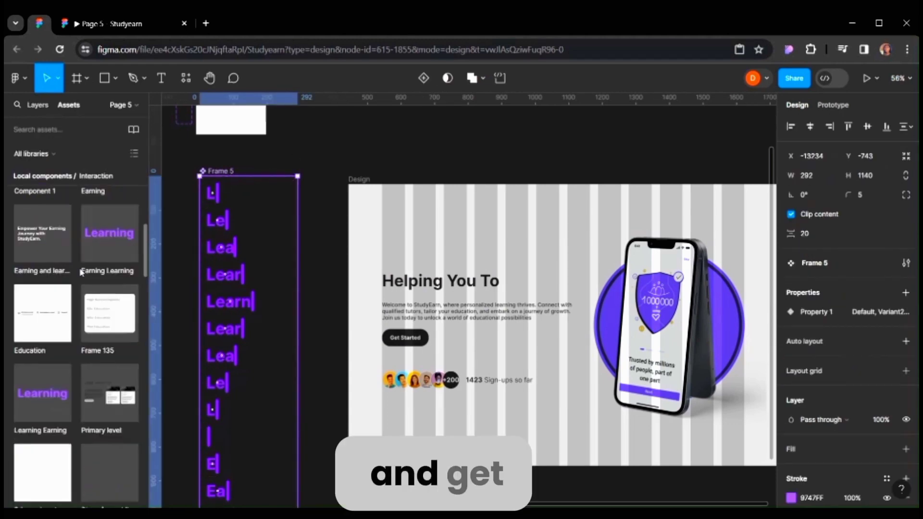
{"action": "scroll", "coordinate": [81, 269], "scroll_direction": "up", "scroll_amount": 6}
{"action": "type", "text": "frame5"}
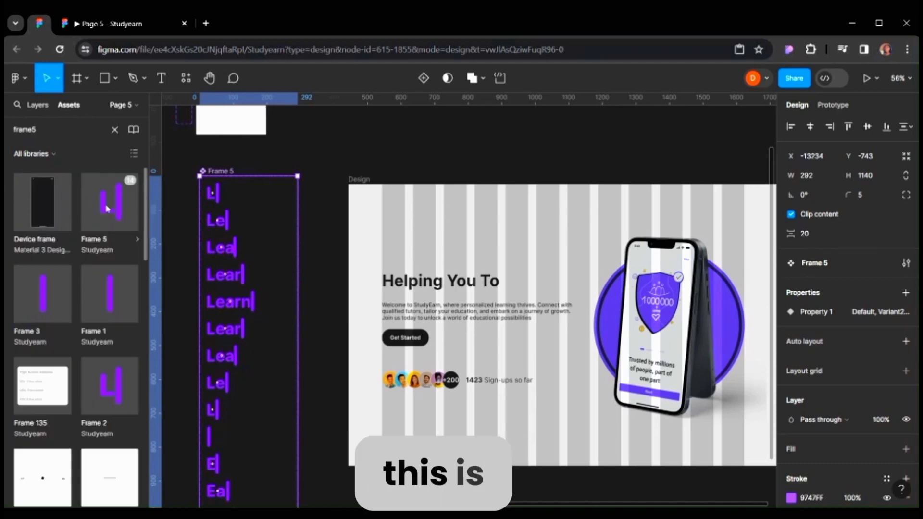
{"action": "left_click", "coordinate": [106, 207]}
{"action": "left_click_drag", "start_coordinate": [107, 207], "coordinate": [529, 268]}
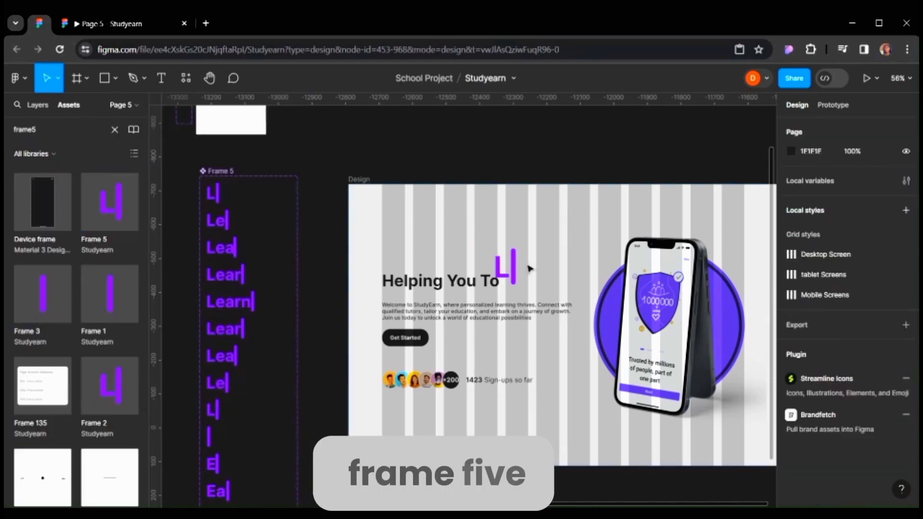
{"action": "left_click_drag", "start_coordinate": [557, 227], "coordinate": [511, 278]}
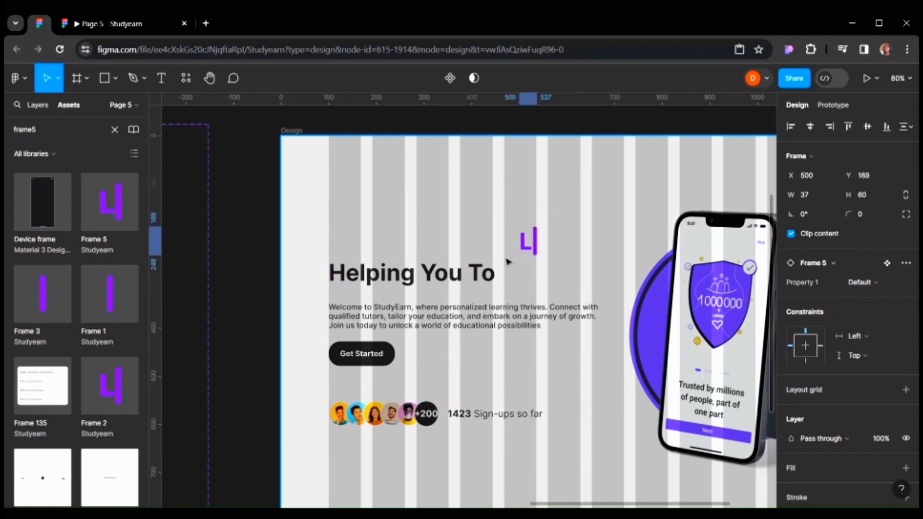
Nudge the Frame 5 instance into line with the heading, to X 362 and Y -3.
{"action": "scroll", "coordinate": [503, 285], "scroll_direction": "up", "scroll_amount": 5}
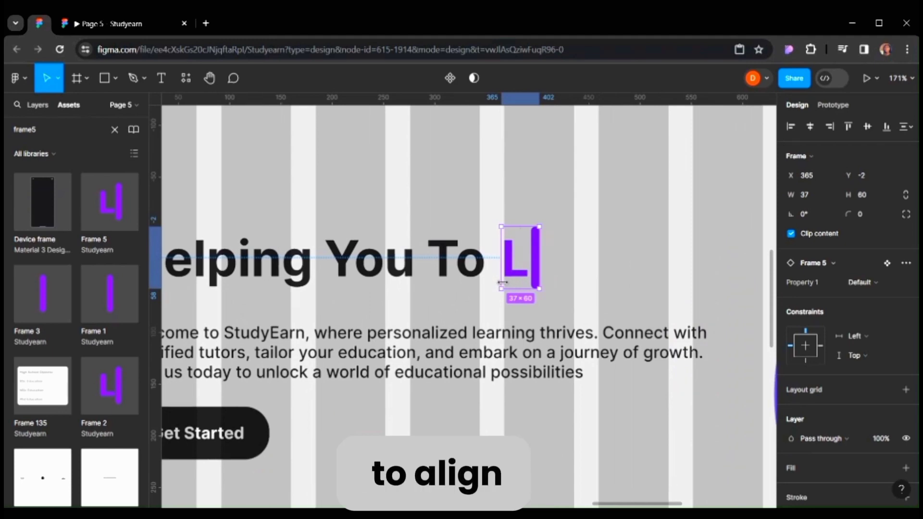
{"action": "key", "text": "Up"}
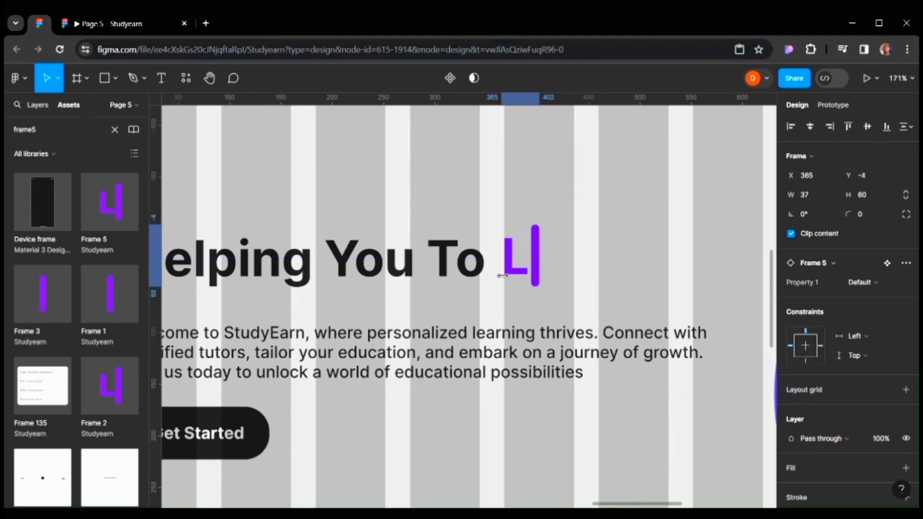
{"action": "key", "text": "Down"}
{"action": "scroll", "coordinate": [502, 275], "scroll_direction": "up", "scroll_amount": 2}
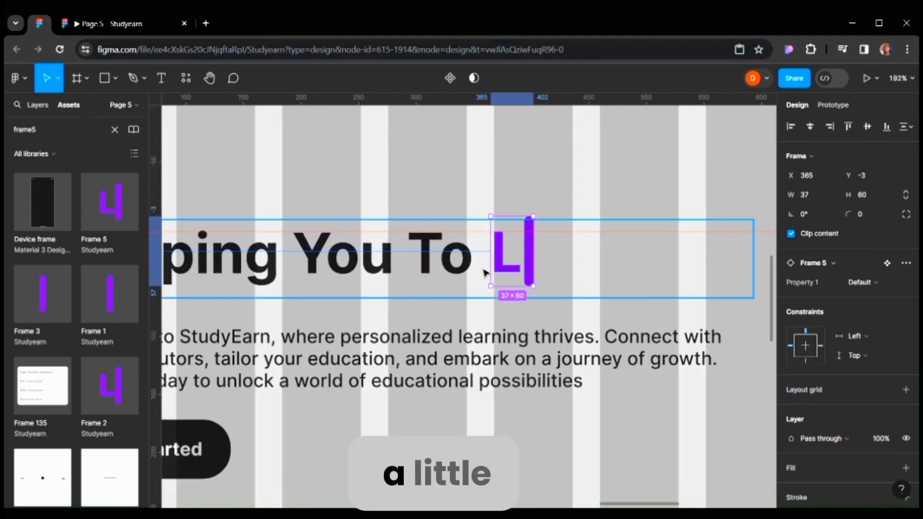
{"action": "key", "text": "Left"}
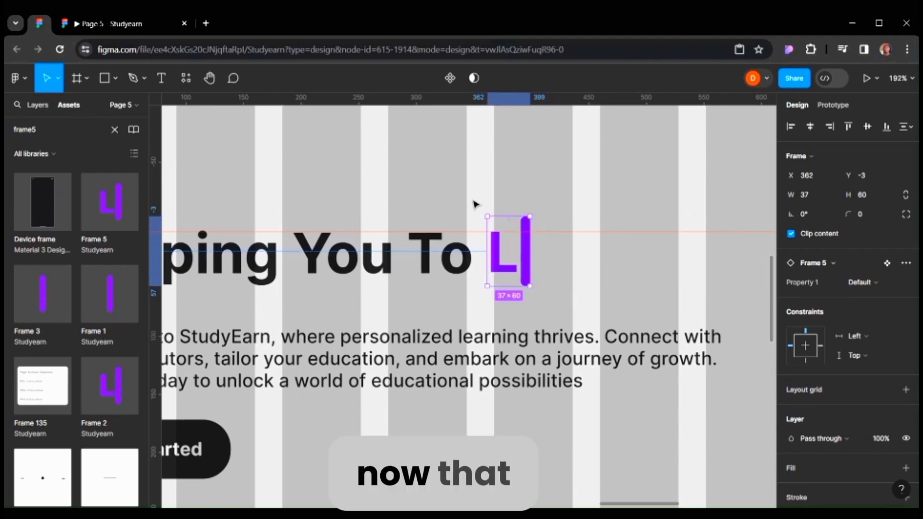
{"action": "left_click", "coordinate": [436, 217]}
{"action": "key", "text": "shift+2"}
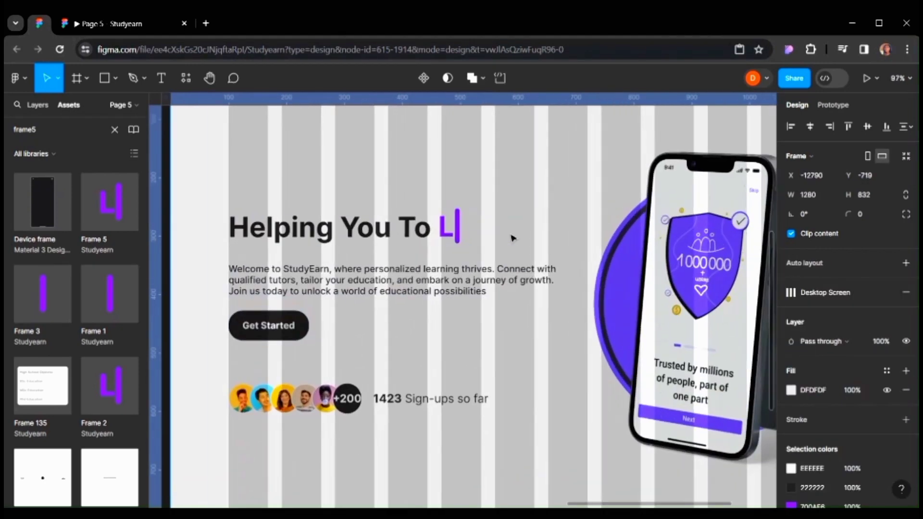
{"action": "scroll", "coordinate": [512, 237], "scroll_direction": "down", "scroll_amount": 5}
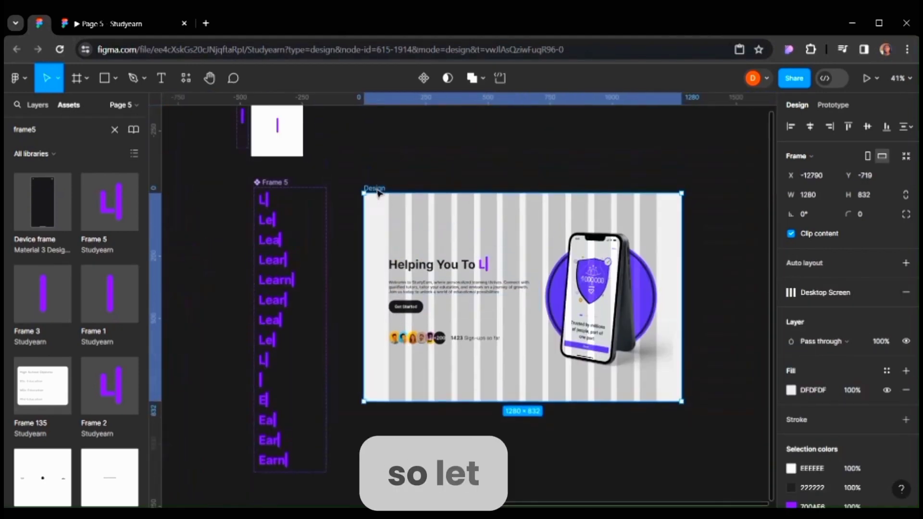
Preview the landing page prototype to watch the typing animation, then return to the design file.
{"action": "left_click", "coordinate": [866, 77]}
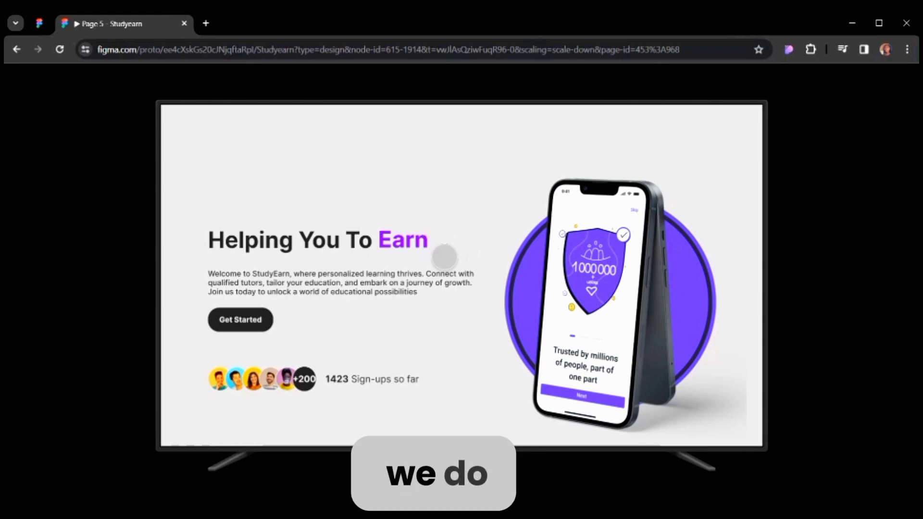
{"action": "left_click", "coordinate": [41, 23]}
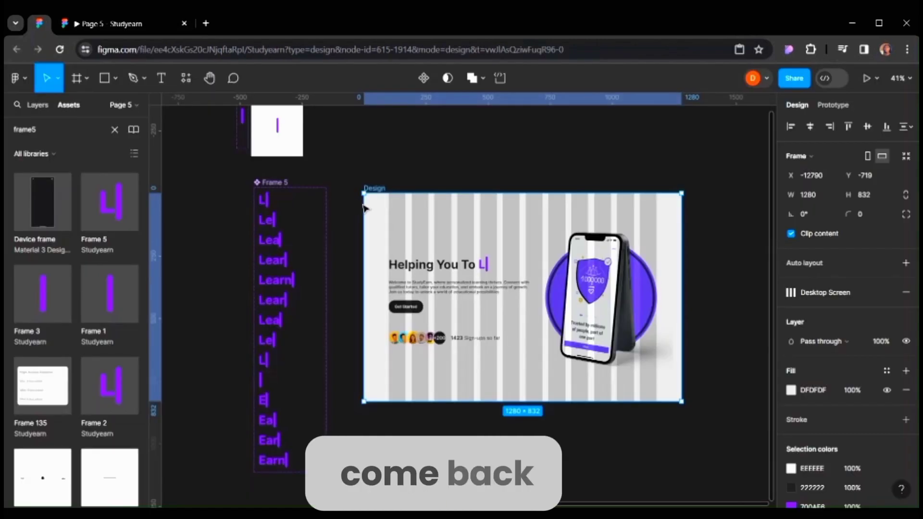
Set the after-delay interaction on the Learn variant of Frame 5 to 1500 ms.
{"action": "scroll", "coordinate": [309, 323], "scroll_direction": "left", "scroll_amount": 3}
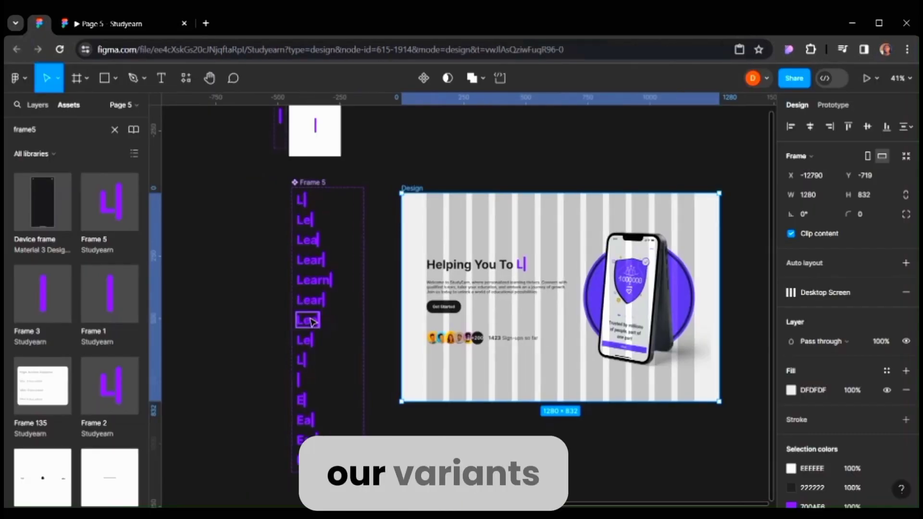
{"action": "scroll", "coordinate": [349, 306], "scroll_direction": "left", "scroll_amount": 1}
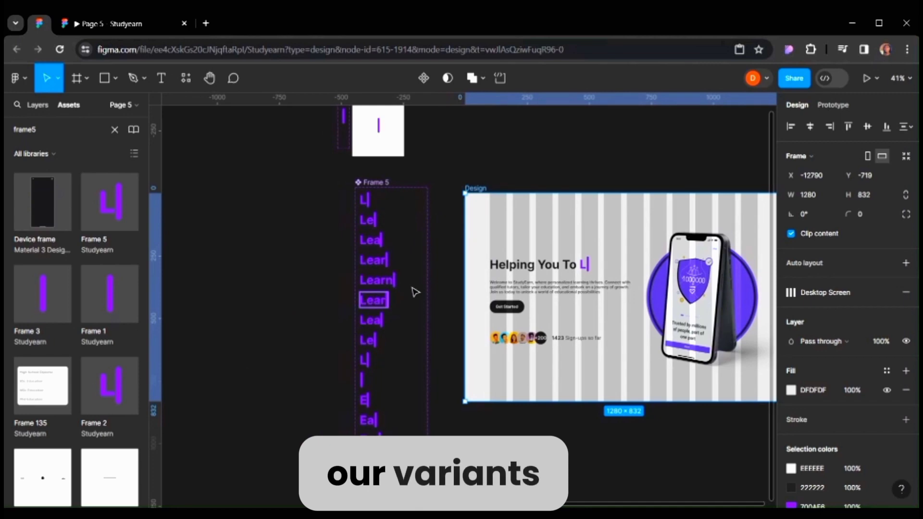
{"action": "left_click", "coordinate": [387, 286]}
{"action": "scroll", "coordinate": [379, 284], "scroll_direction": "up", "scroll_amount": 2}
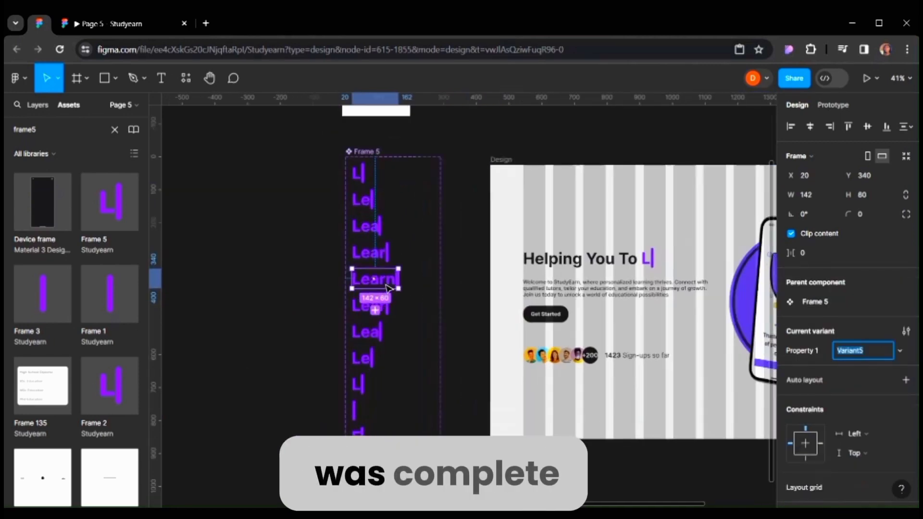
{"action": "left_click", "coordinate": [832, 106]}
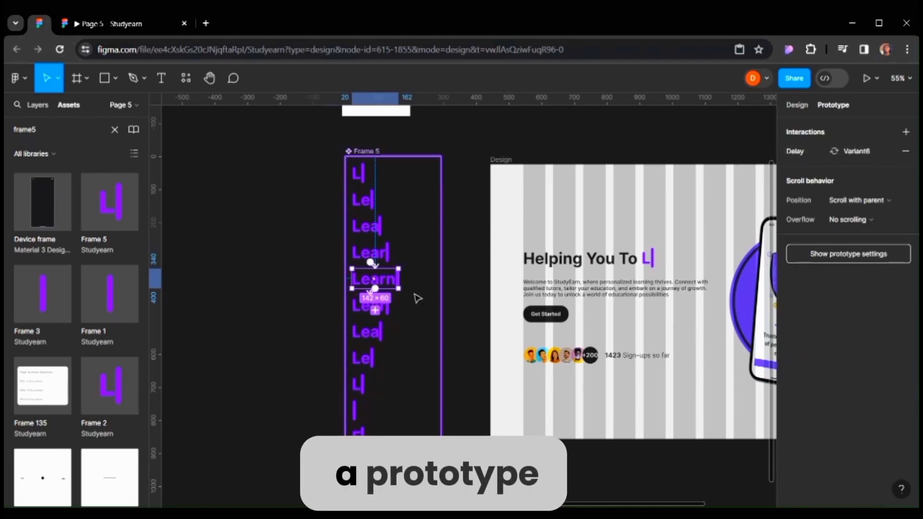
{"action": "scroll", "coordinate": [413, 296], "scroll_direction": "up", "scroll_amount": 3}
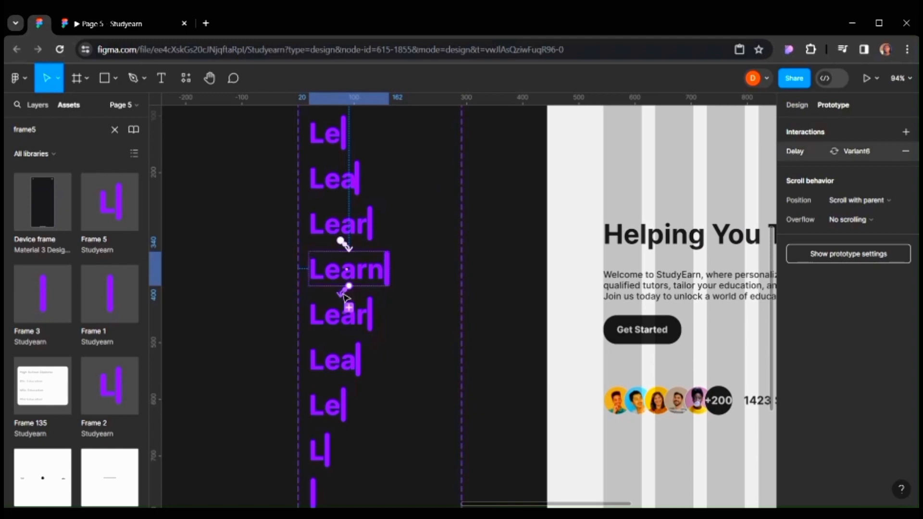
{"action": "left_click", "coordinate": [345, 294]}
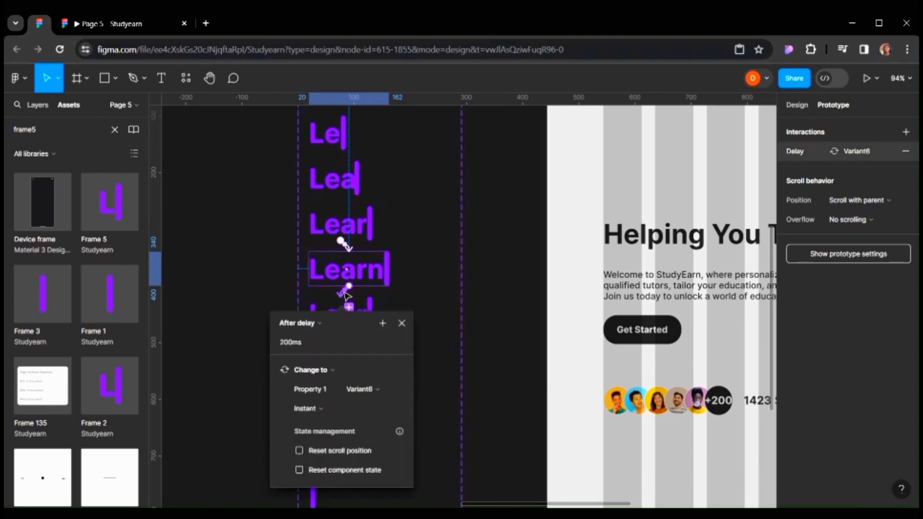
{"action": "left_click", "coordinate": [304, 341]}
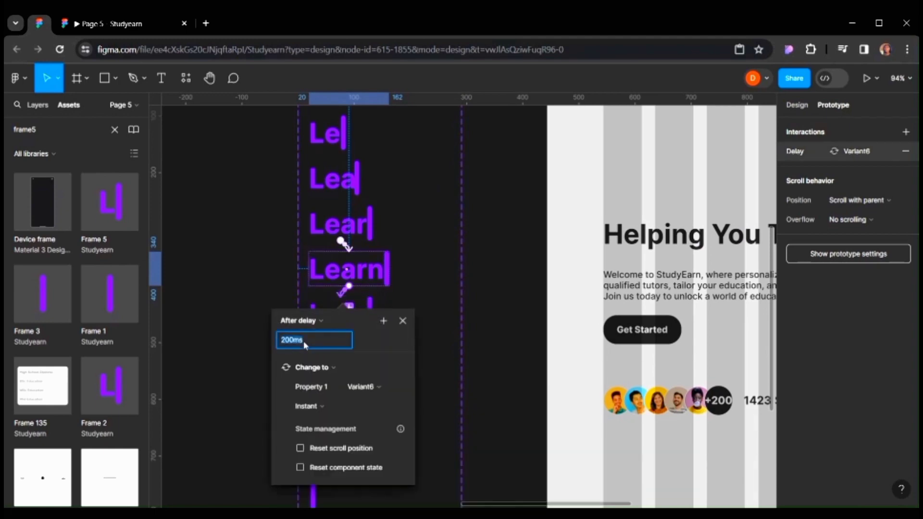
{"action": "type", "text": "1500"}
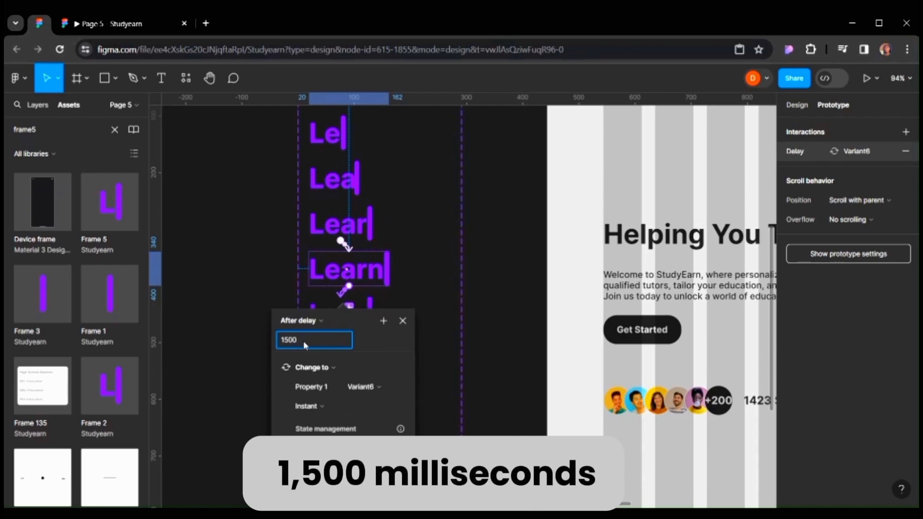
{"action": "key", "text": "Return"}
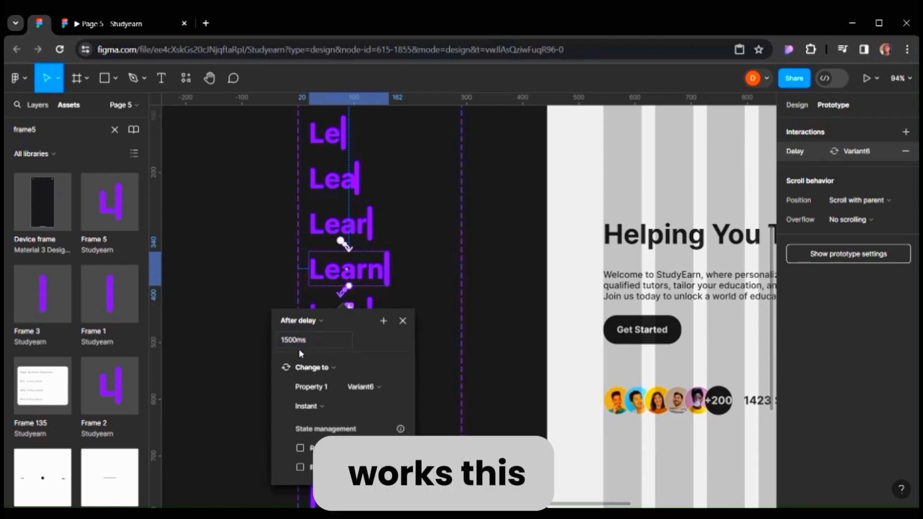
Preview the prototype again to check the pause on the full word Learn.
{"action": "scroll", "coordinate": [298, 348], "scroll_direction": "down", "scroll_amount": 3}
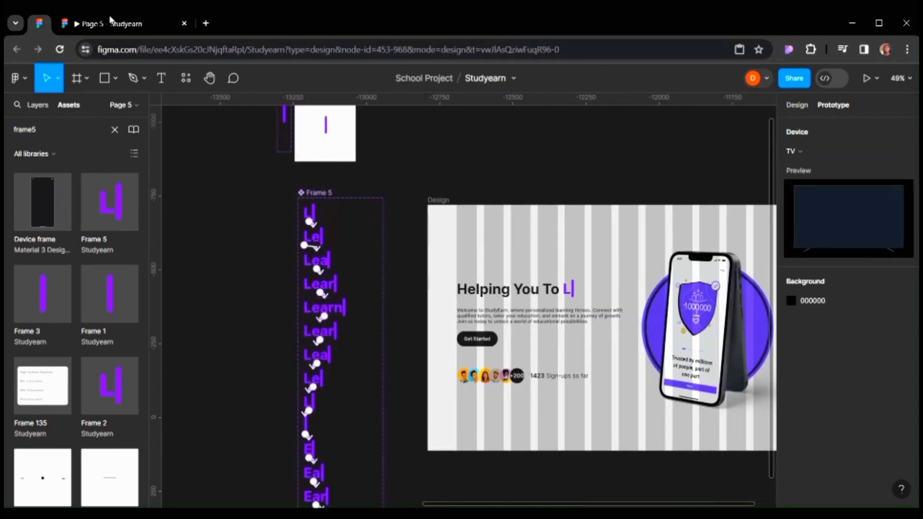
{"action": "left_click", "coordinate": [109, 22]}
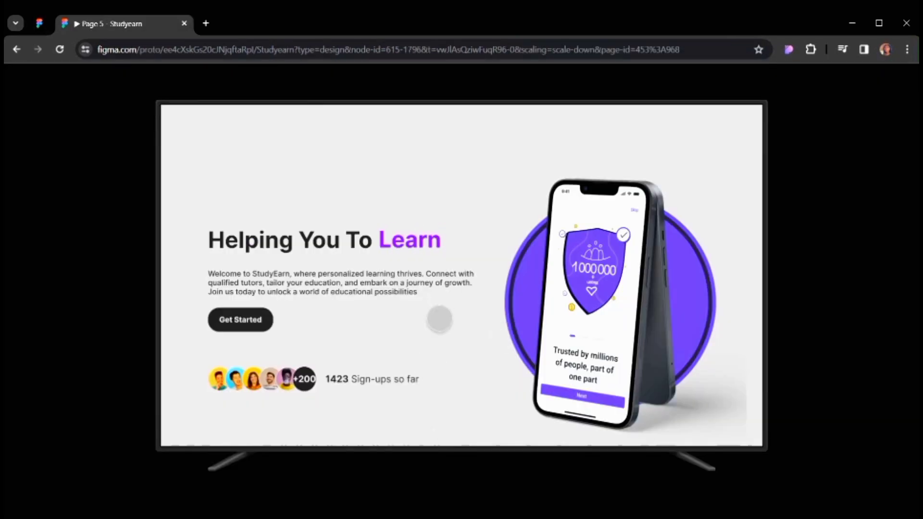